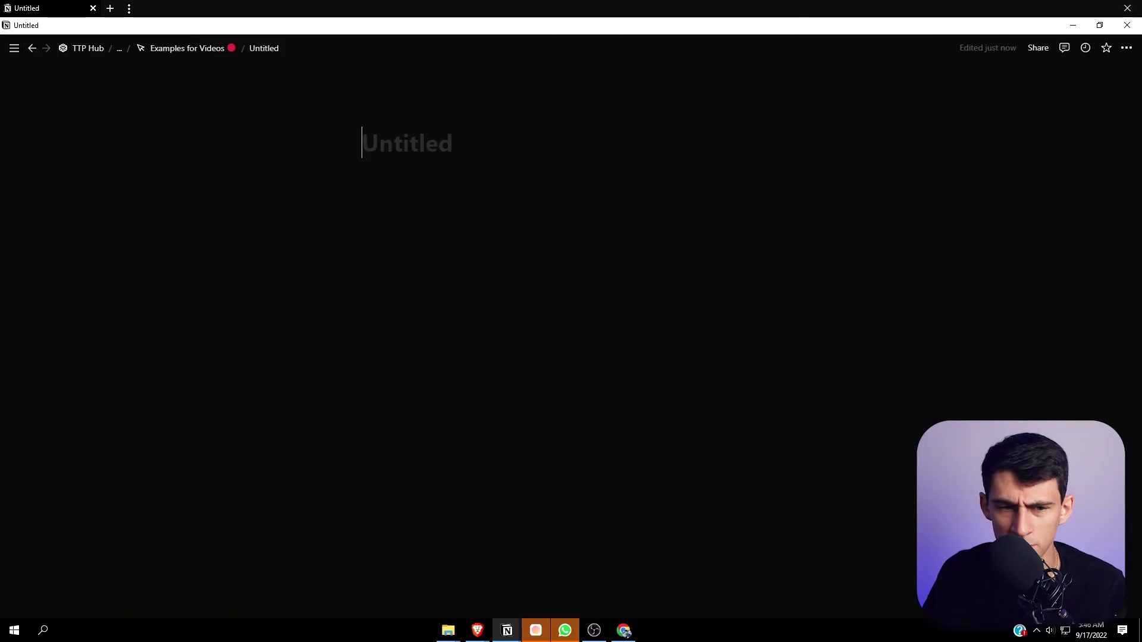
{"action": "type", "text": "Tip 1"}
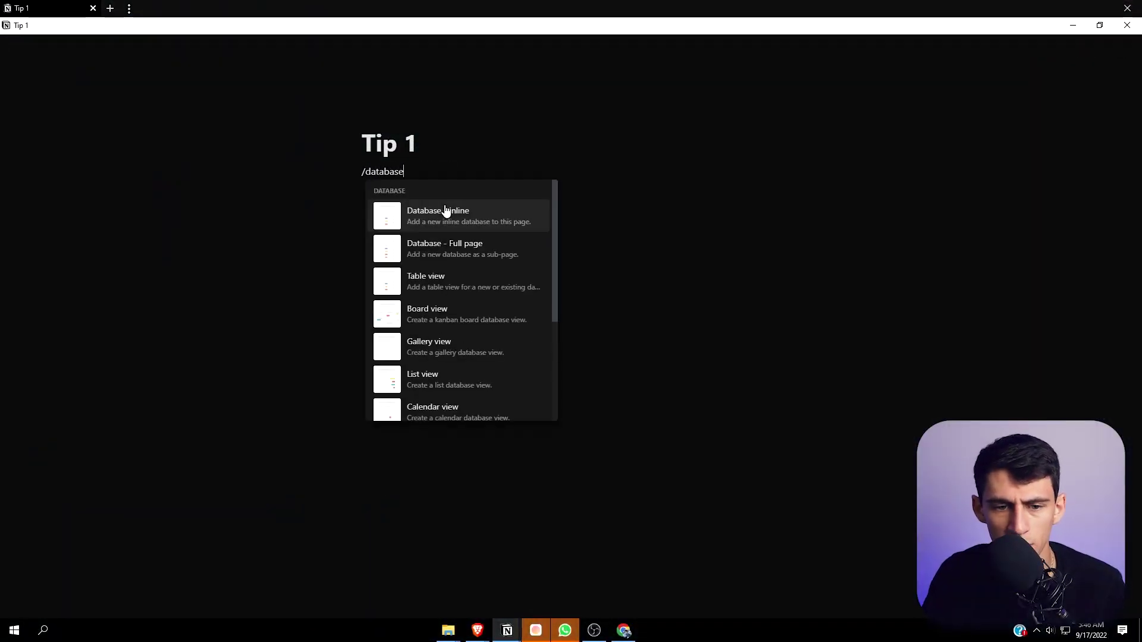
Add an inline database to the Tip 1 page and give its entry a Files & media property.
{"action": "key", "text": "Return"}
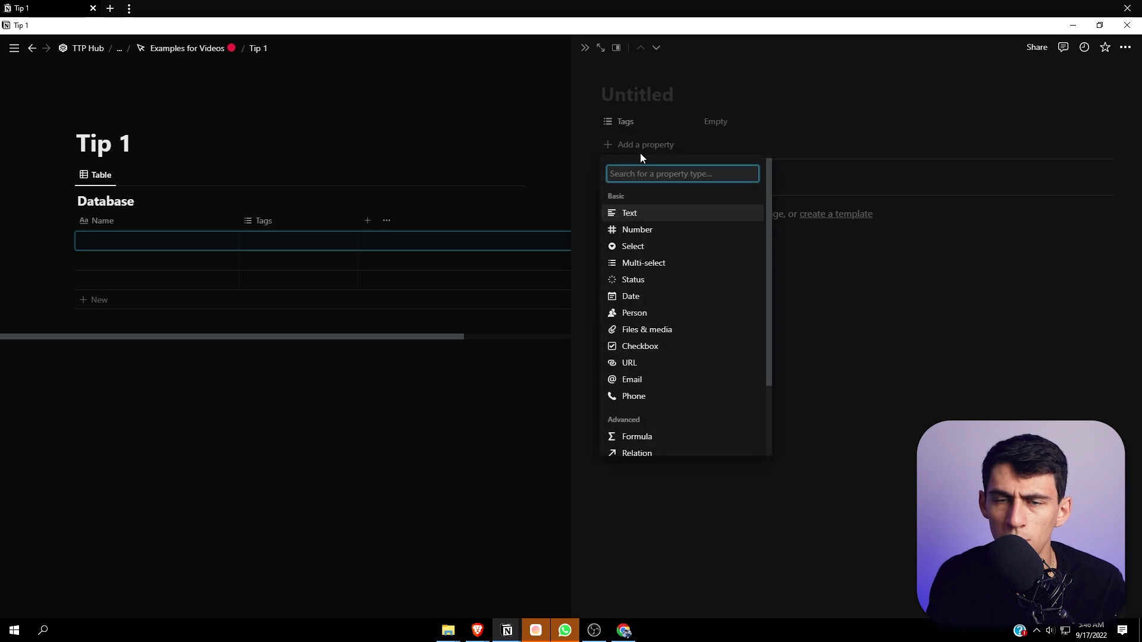
{"action": "type", "text": "fie"}
{"action": "key", "text": "Return"}
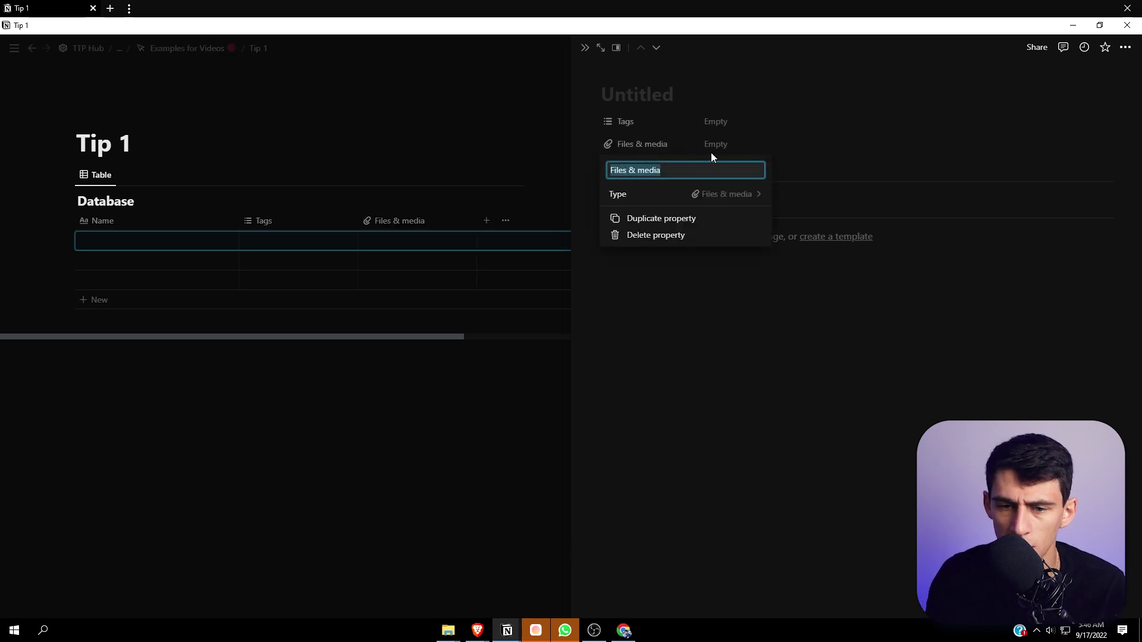
{"action": "key", "text": "Escape"}
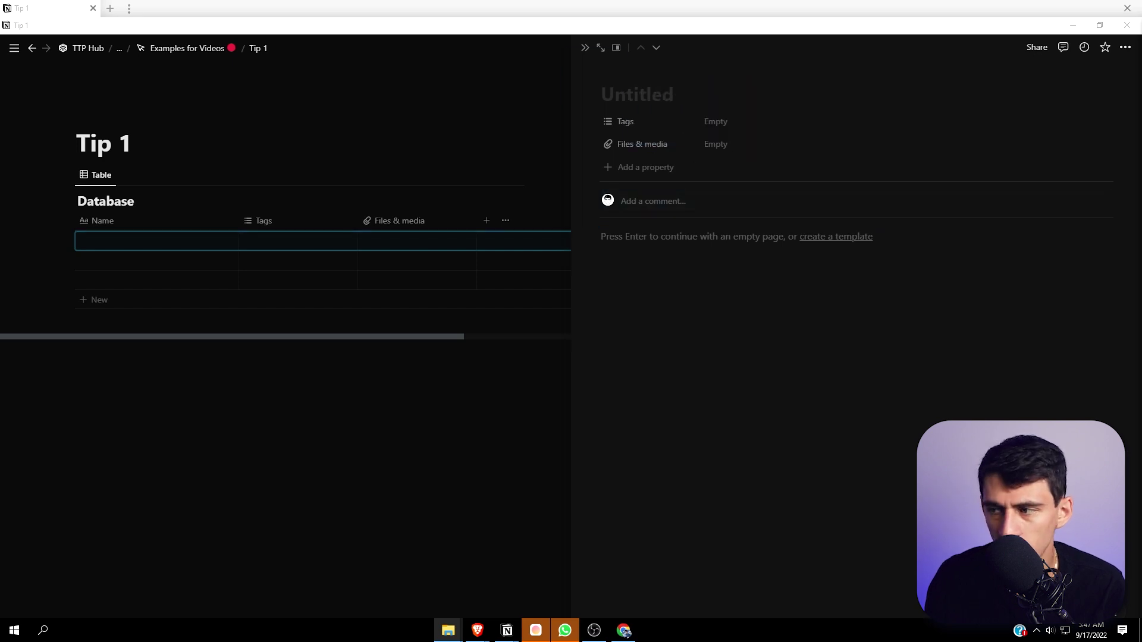
Drop the photo onto the entry, then paste its Brave image address into the entry body.
{"action": "left_click", "coordinate": [716, 143]}
{"action": "mouse_move", "coordinate": [747, 289]}
{"action": "left_mouse_down"}
{"action": "mouse_move", "coordinate": [727, 279]}
{"action": "mouse_move", "coordinate": [791, 260]}
{"action": "left_mouse_up"}
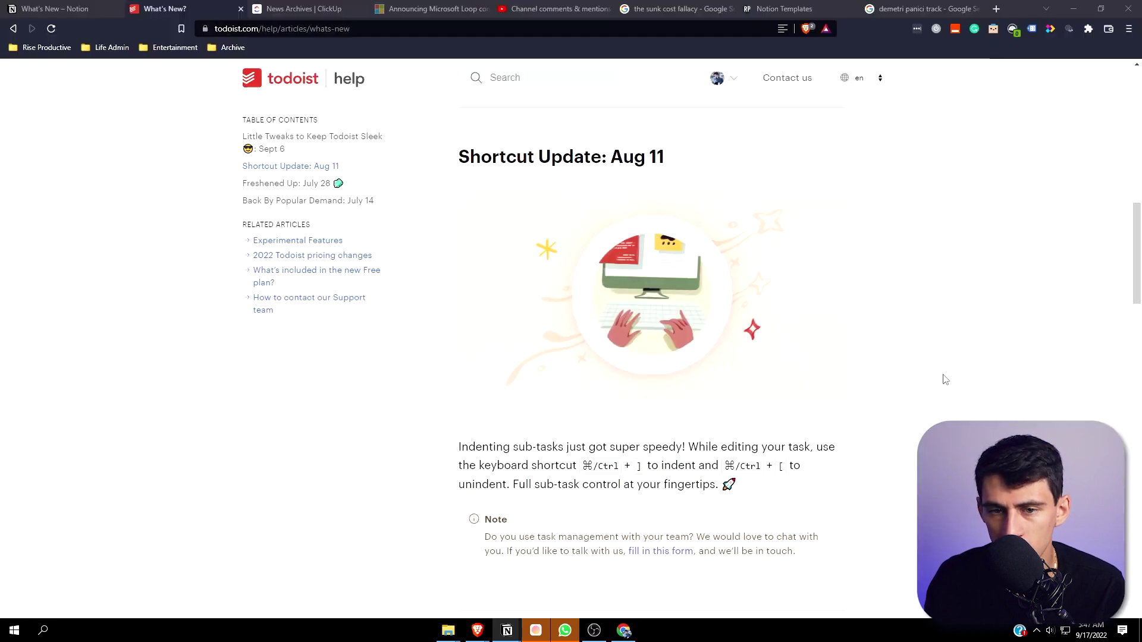
{"action": "left_click", "coordinate": [714, 29]}
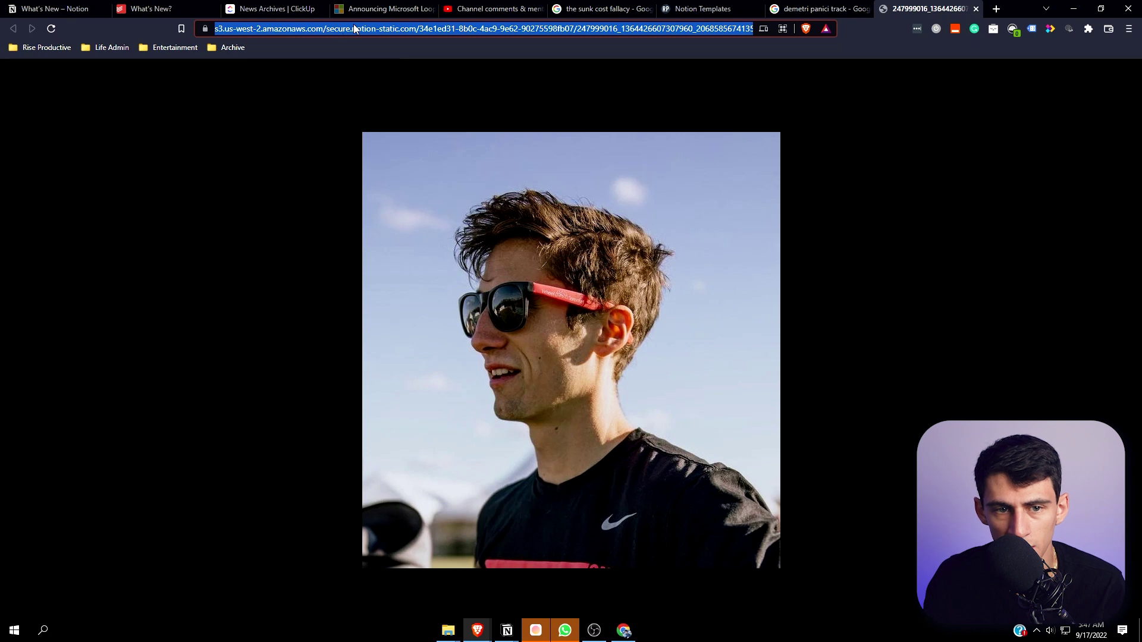
{"action": "key", "text": "ctrl+c"}
{"action": "key", "text": "alt+Tab"}
{"action": "left_click", "coordinate": [624, 237]}
{"action": "key", "text": "ctrl+v"}
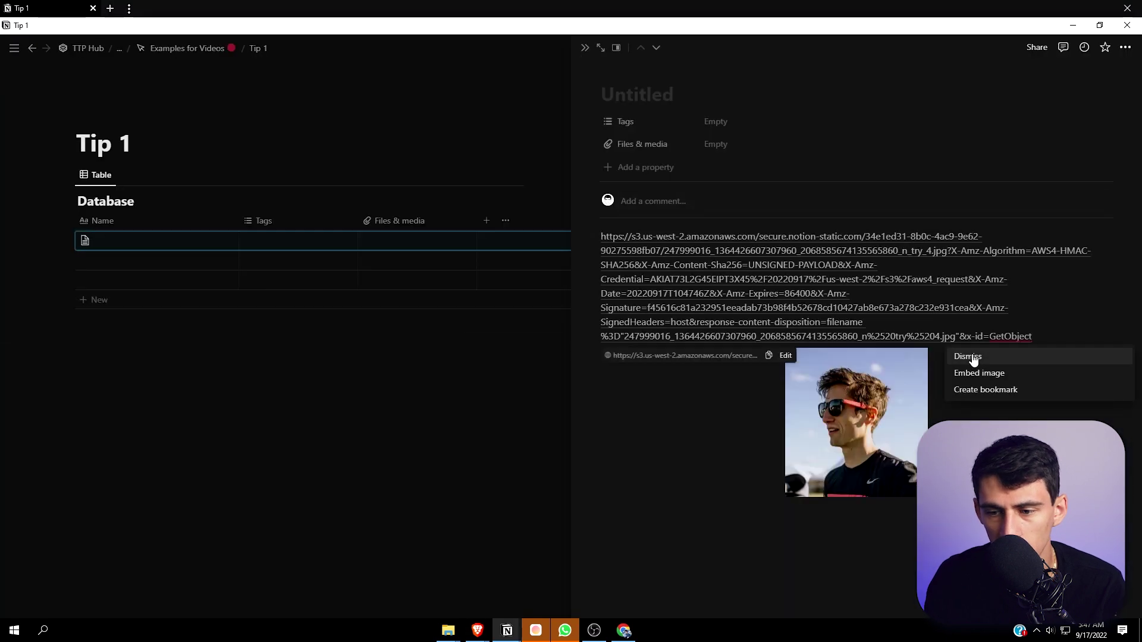
Embed the pasted link as a small image and upload the photo to Files & media.
{"action": "left_click", "coordinate": [978, 373]}
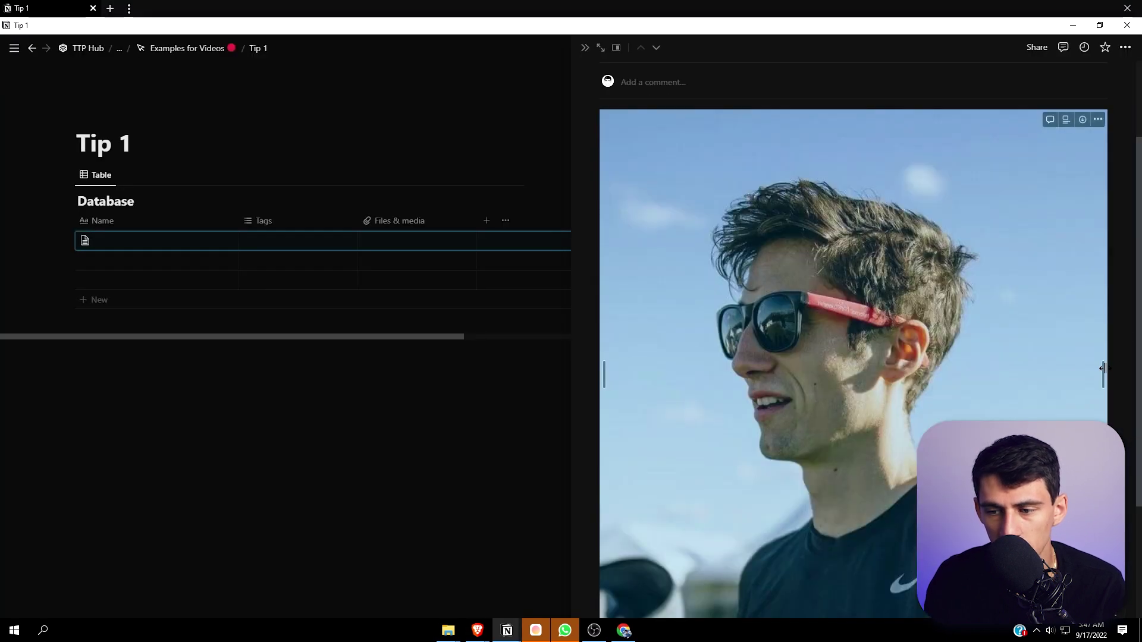
{"action": "left_click_drag", "start_coordinate": [1103, 368], "coordinate": [928, 268]}
{"action": "left_click", "coordinate": [732, 144]}
{"action": "left_click", "coordinate": [856, 194]}
{"action": "key", "text": "Return"}
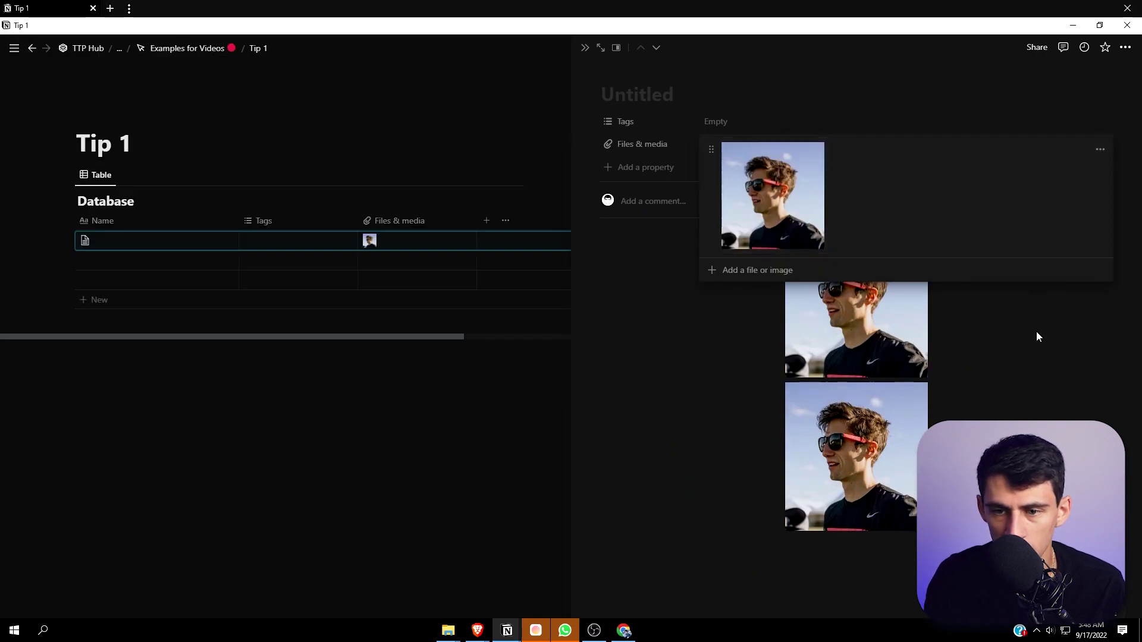
{"action": "left_click", "coordinate": [741, 107]}
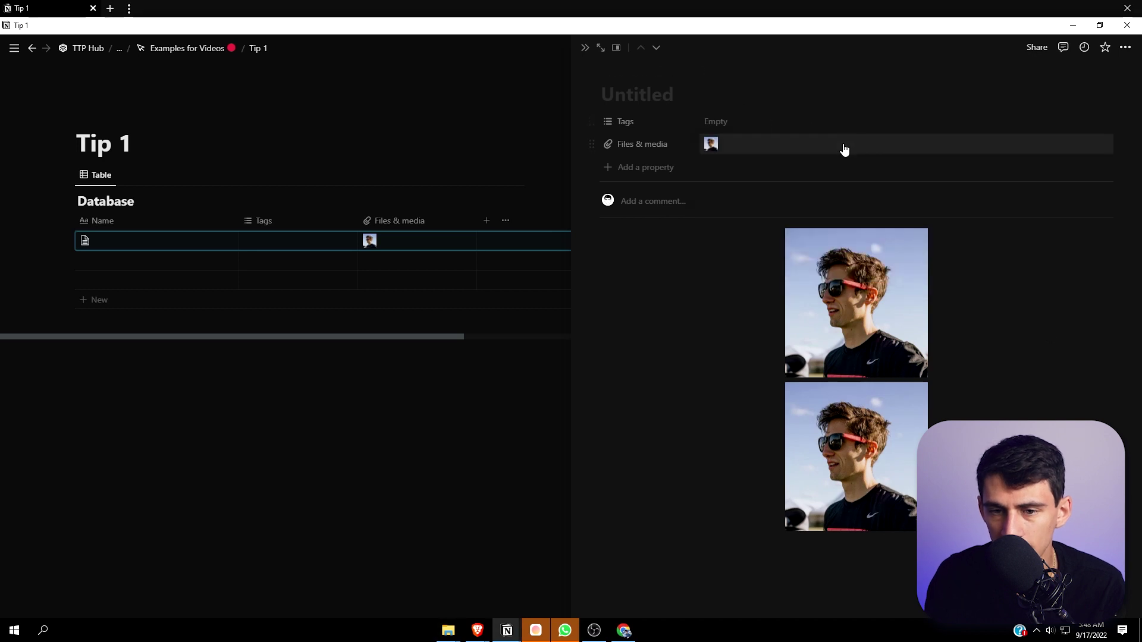
{"action": "left_click", "coordinate": [767, 144]}
Upload the PSD file to the entry's Files & media property.
{"action": "left_click", "coordinate": [802, 270]}
{"action": "left_click", "coordinate": [905, 321]}
{"action": "double_click", "coordinate": [369, 143]}
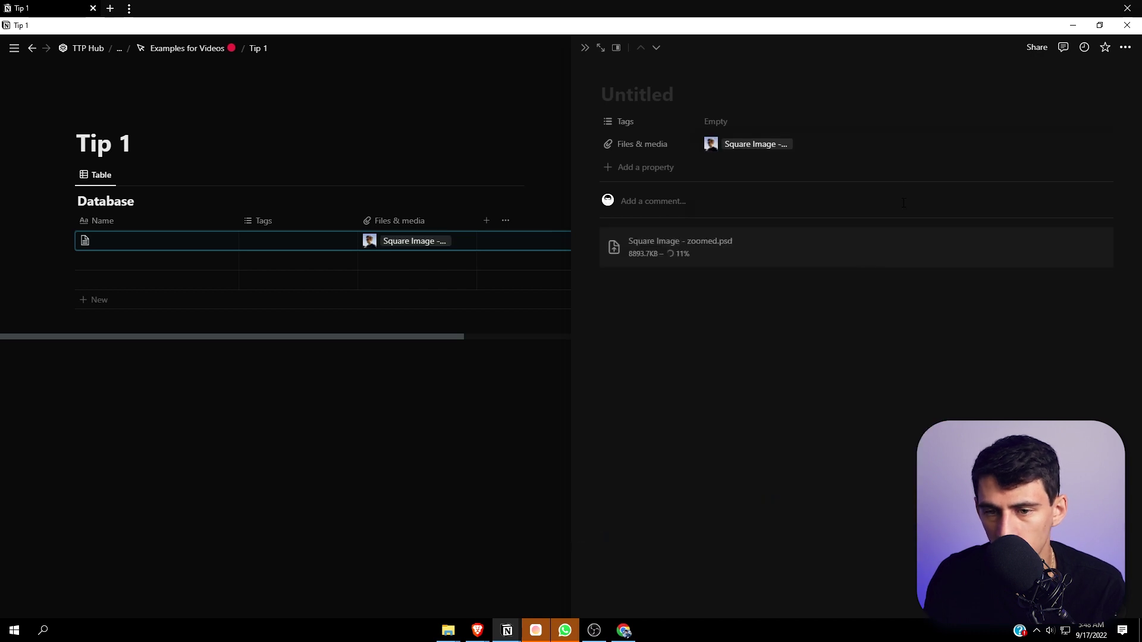
{"action": "left_click", "coordinate": [776, 144]}
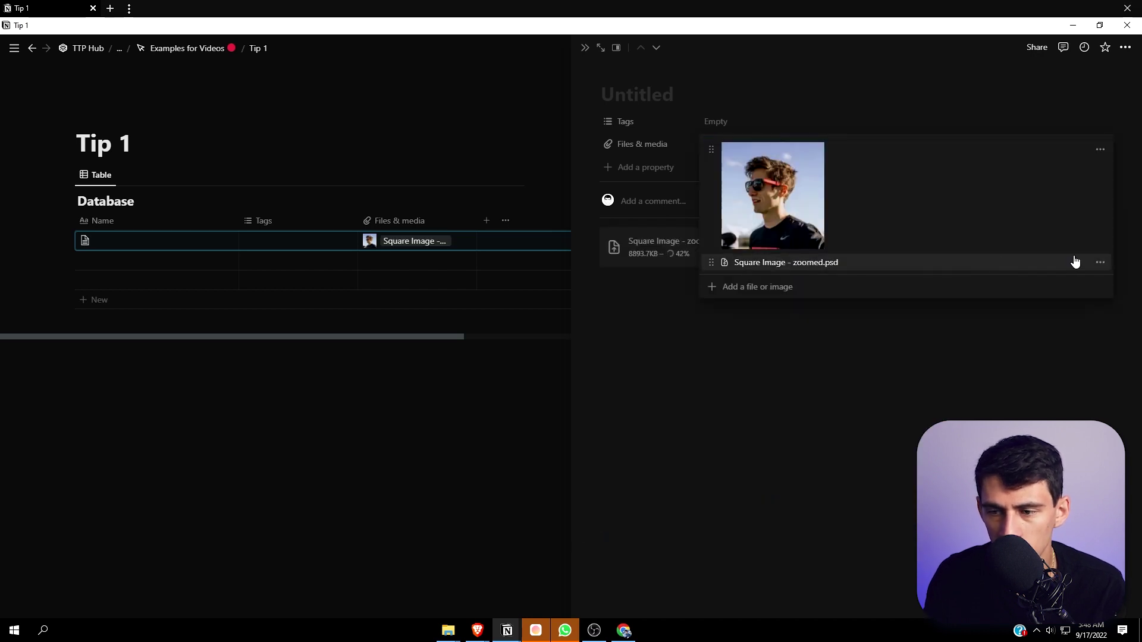
Rename the PSD attachment to 'Chantz Looking Stoic.psd'.
{"action": "left_click", "coordinate": [1100, 263]}
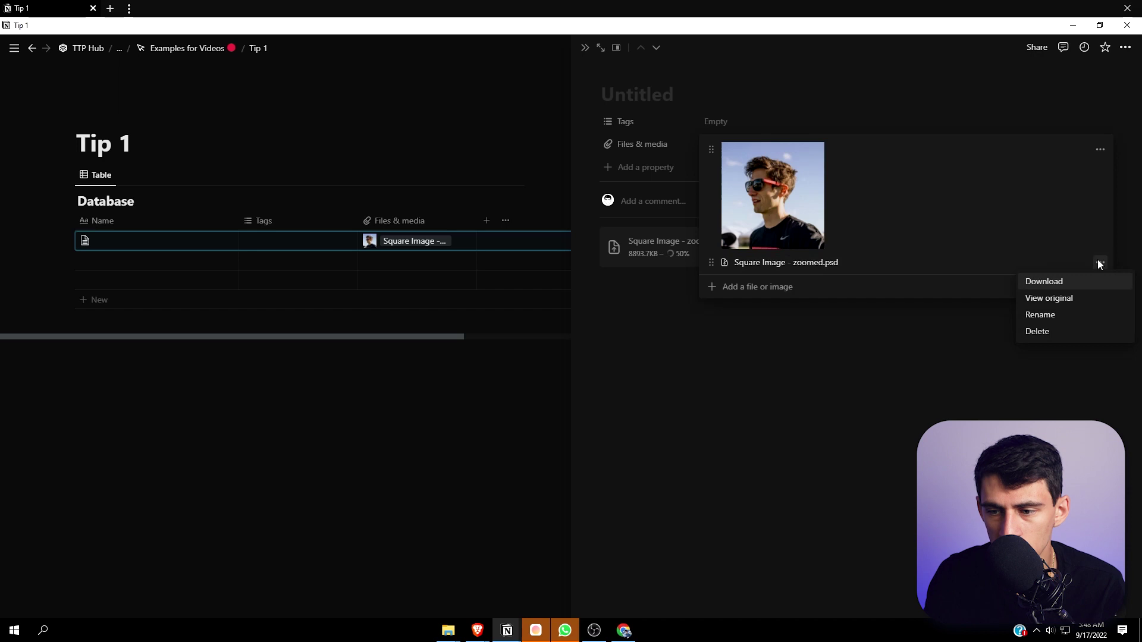
{"action": "left_click", "coordinate": [1046, 316]}
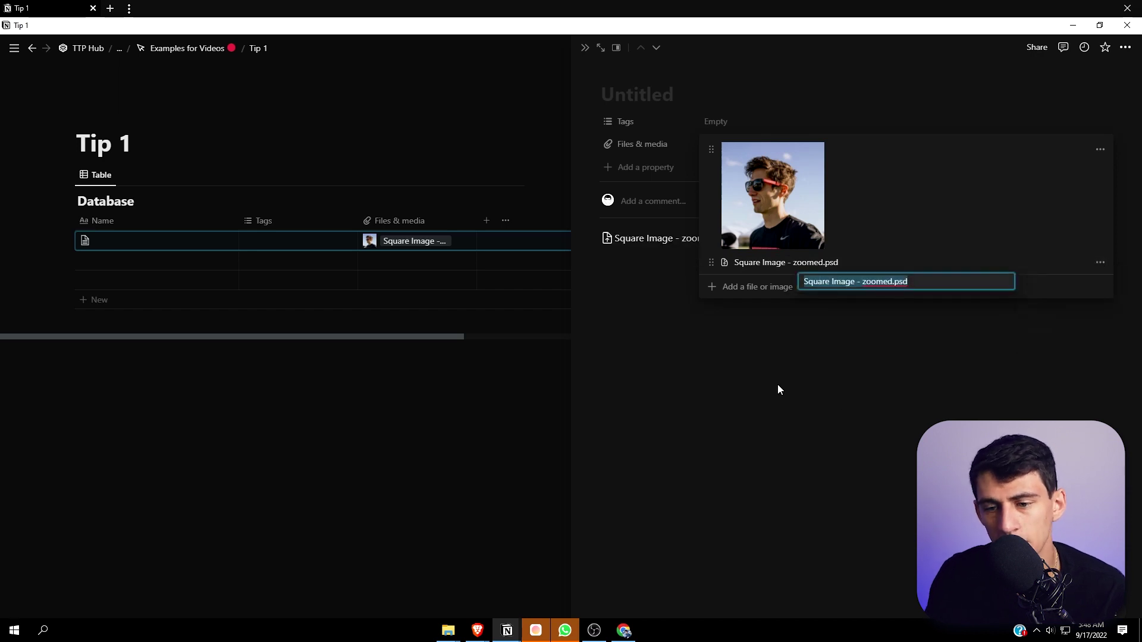
{"action": "key", "text": "End"}
{"action": "key", "text": "Left"}
{"action": "key", "text": "Left"}
{"action": "key", "text": "Left"}
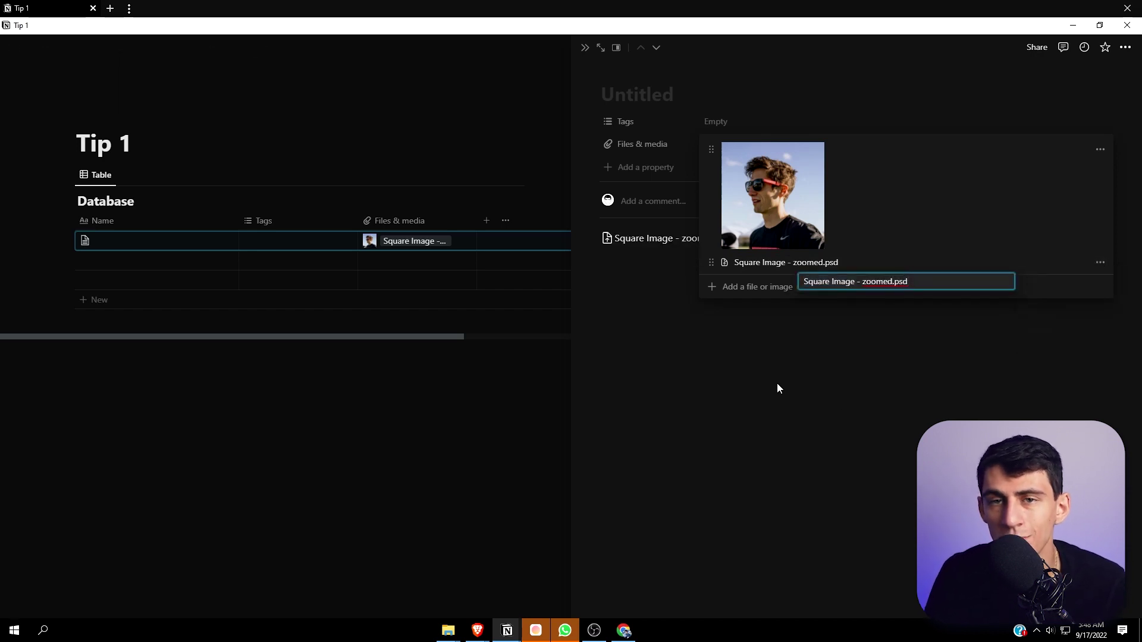
{"action": "key", "text": "ctrl+BackSpace"}
{"action": "key", "text": "ctrl+BackSpace"}
{"action": "key", "text": "ctrl+BackSpace"}
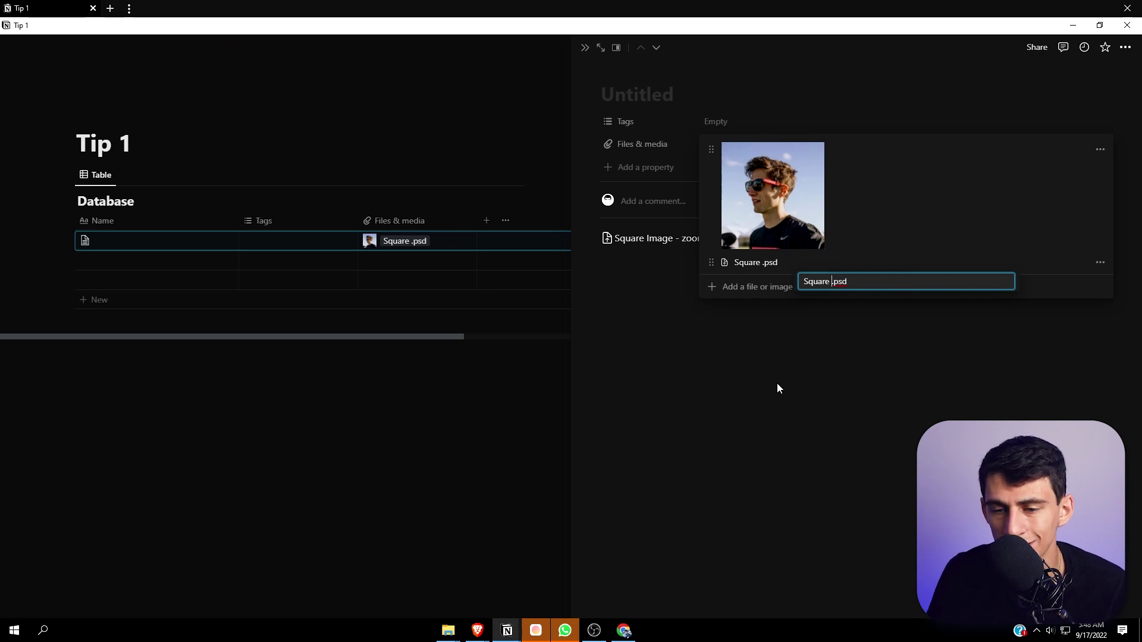
{"action": "key", "text": "ctrl+BackSpace"}
{"action": "type", "text": "Chantz Looking Sto"}
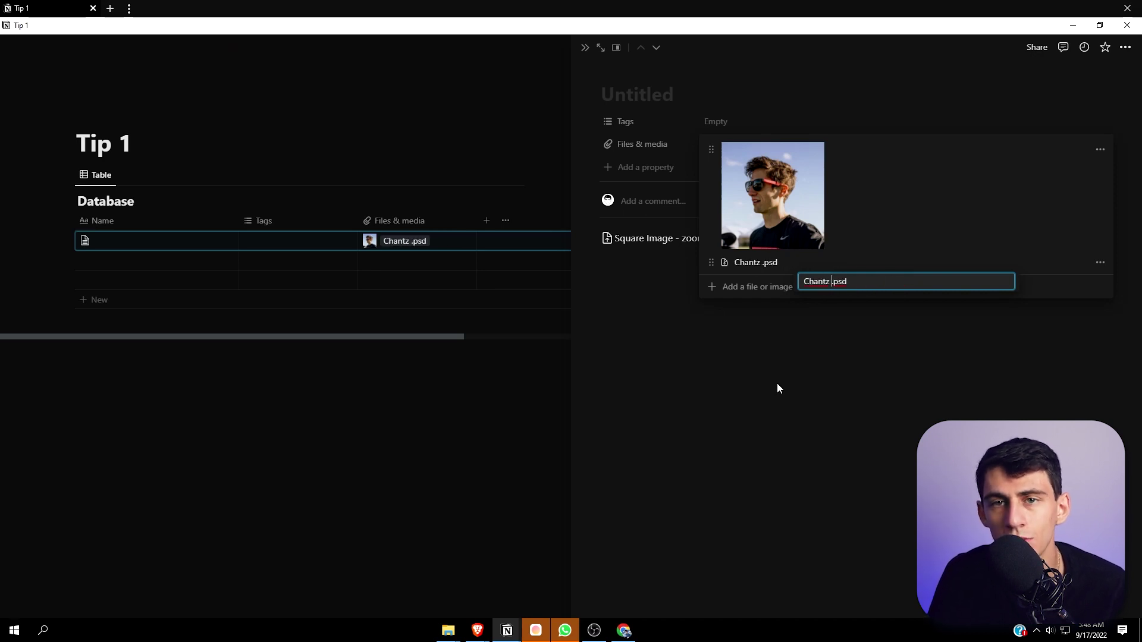
{"action": "type", "text": "ked"}
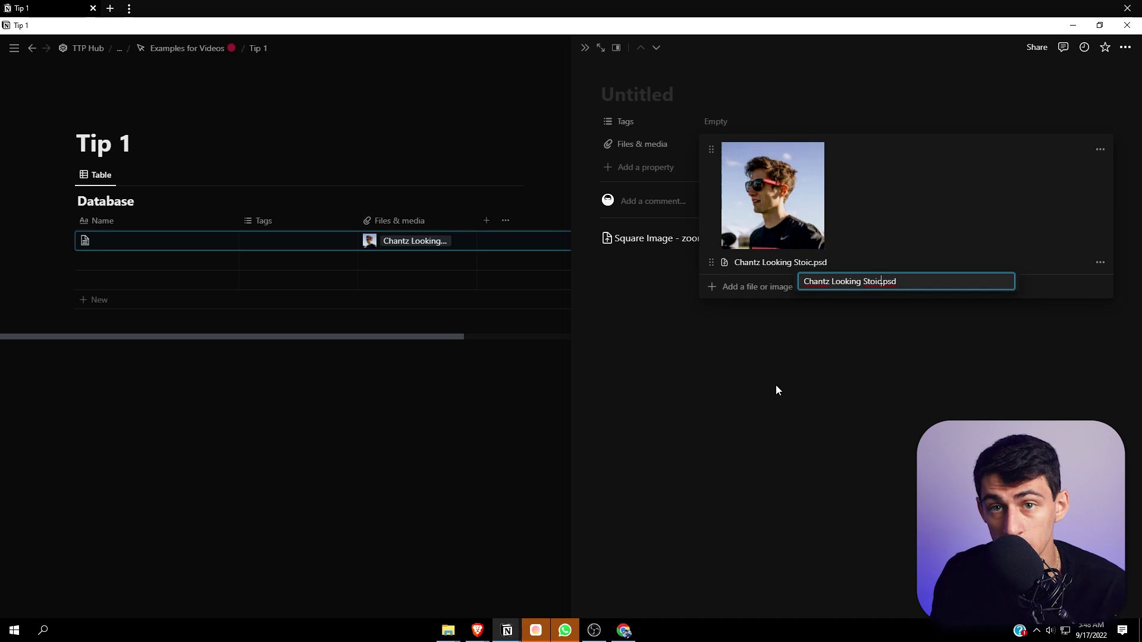
{"action": "key", "text": "Return"}
Give the page's file block the same new name and close the entry preview.
{"action": "right_click", "coordinate": [714, 242]}
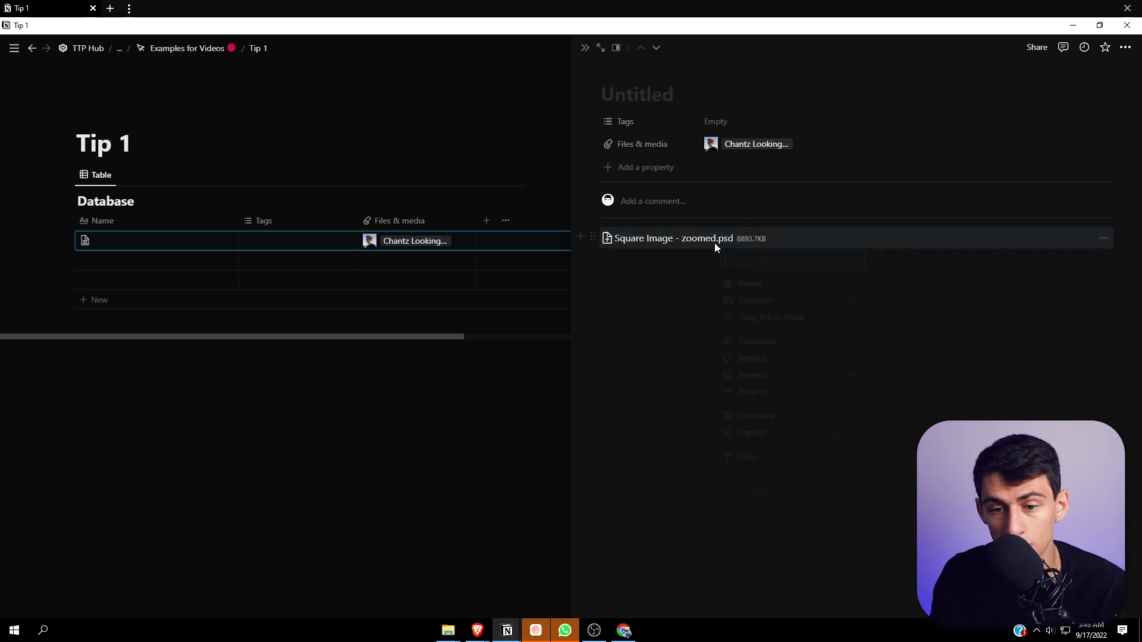
{"action": "left_click", "coordinate": [776, 341]}
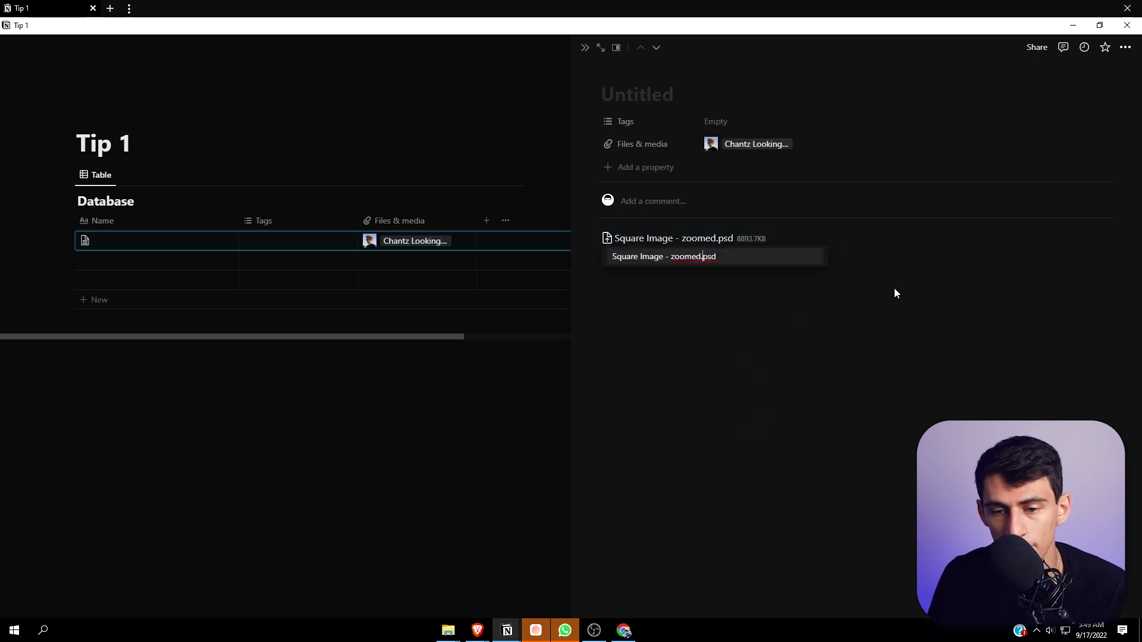
{"action": "type", "text": "Chantz Lo"}
{"action": "type", "text": "oking Res"}
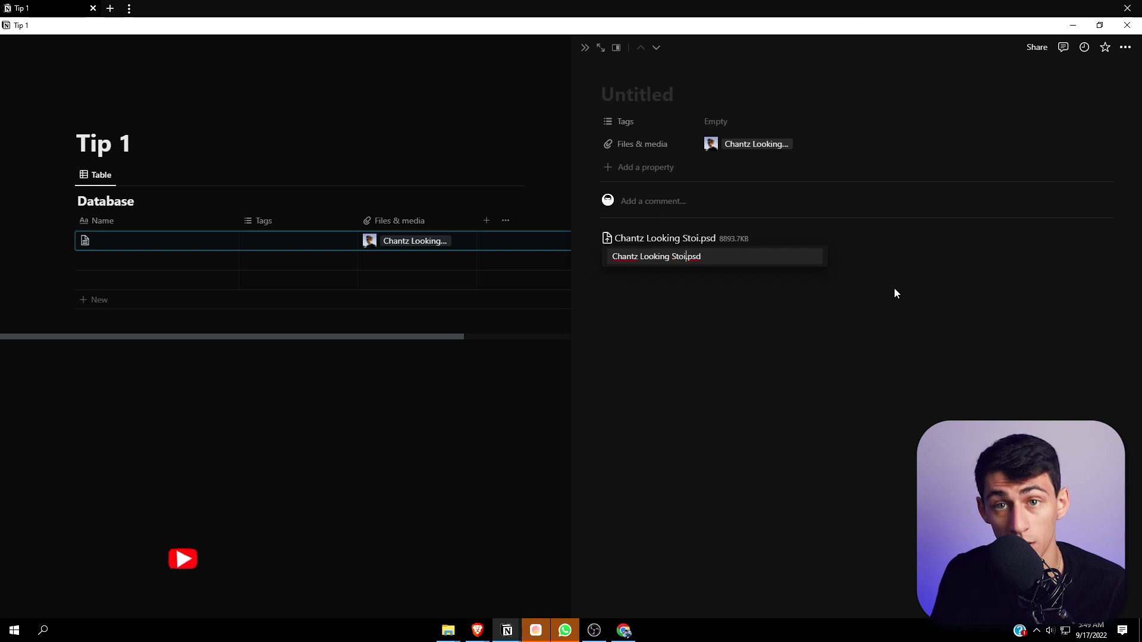
{"action": "key", "text": "Return"}
{"action": "key", "text": "Escape"}
Select the lower, duplicated database's title to rename it 'Example'.
{"action": "left_click", "coordinate": [354, 280]}
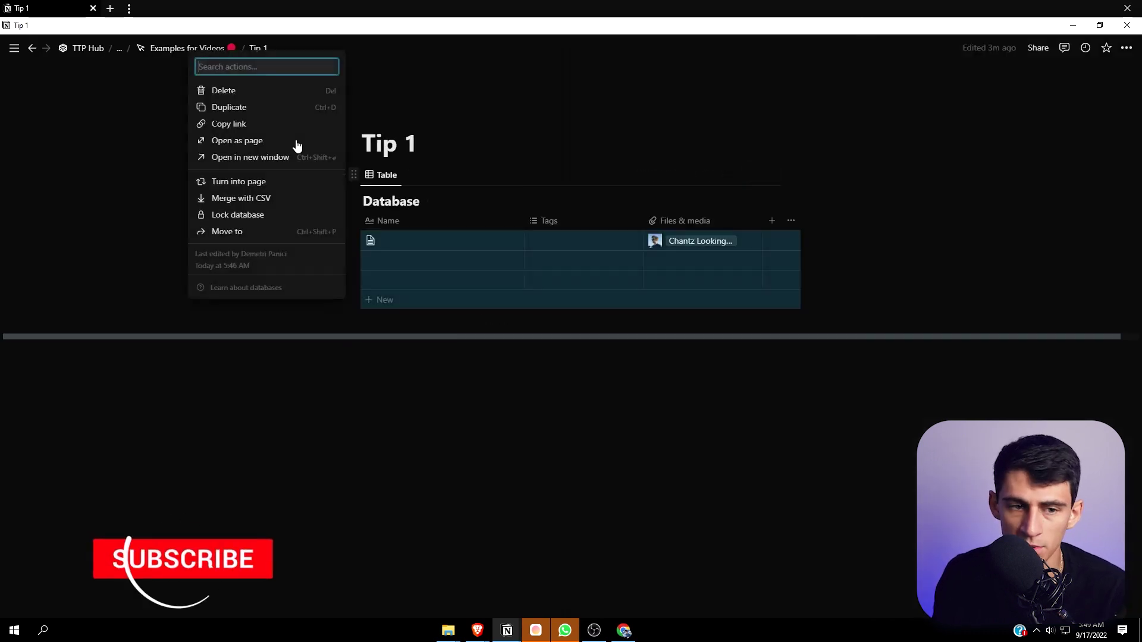
{"action": "left_click", "coordinate": [232, 105]}
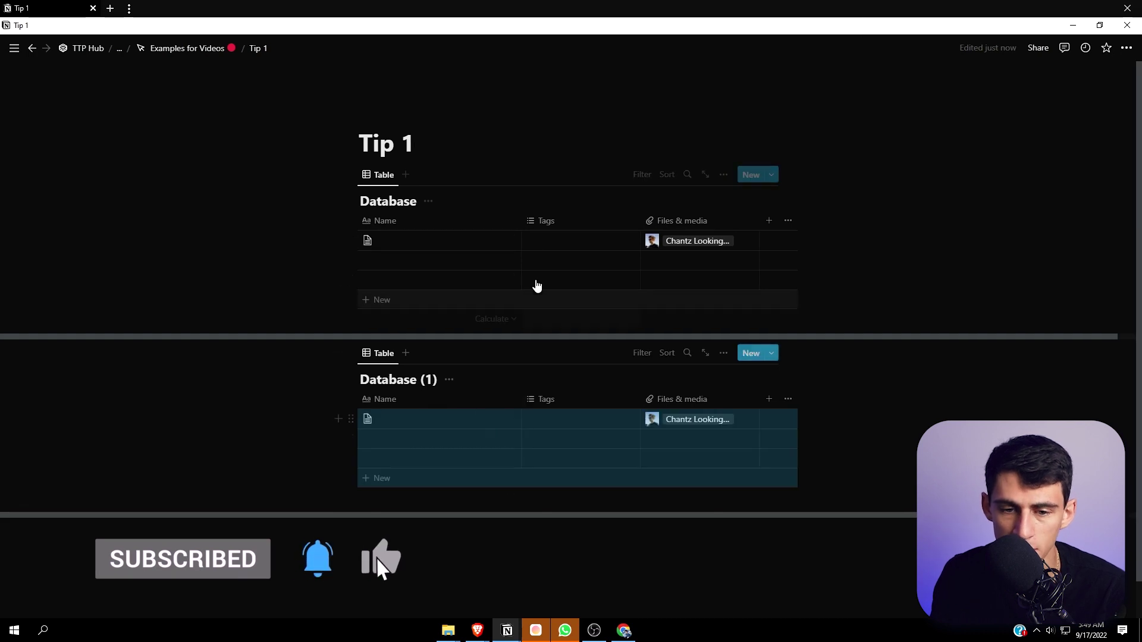
{"action": "triple_click", "coordinate": [411, 379]}
{"action": "type", "text": "Example"}
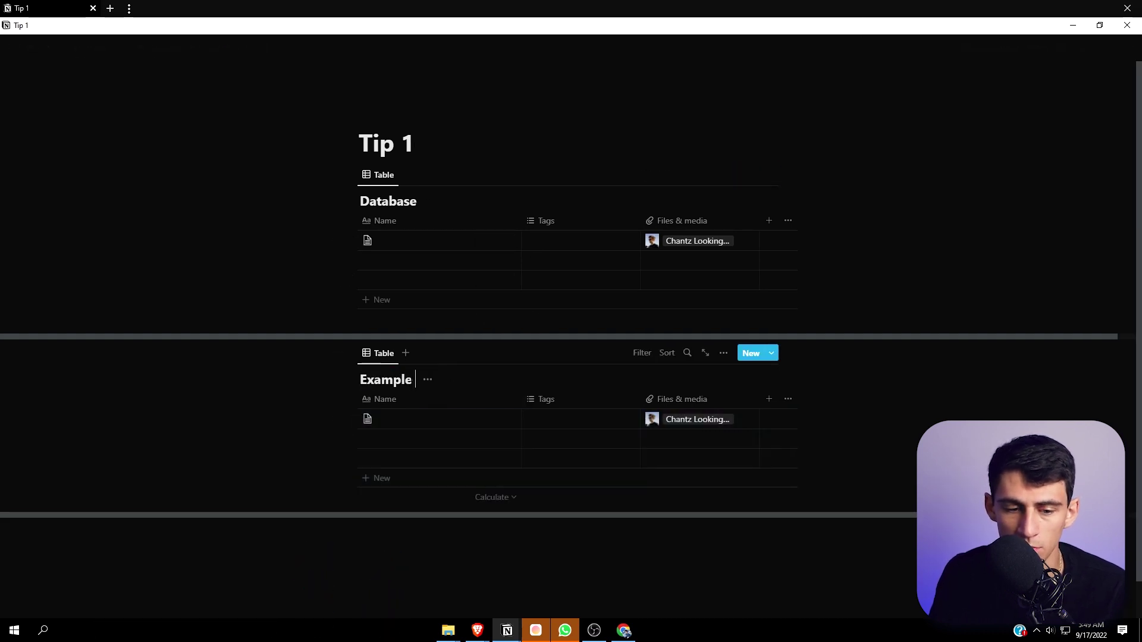
{"action": "type", "text": " Database 1Example Database 2"}
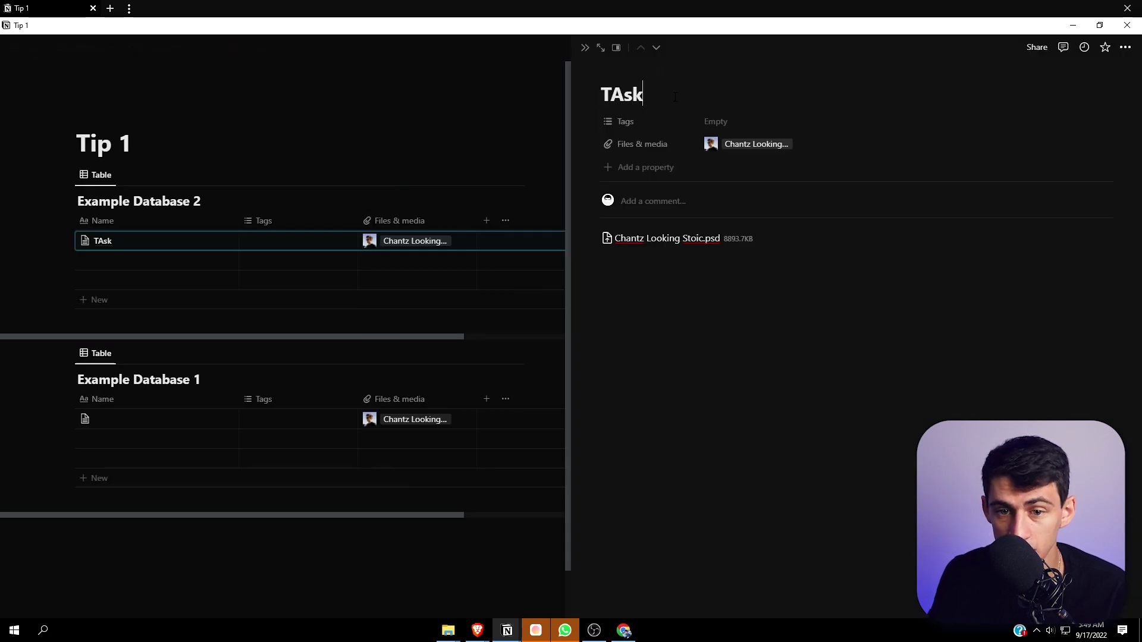
Insert Task 2 above Task 1 and add a Date property to the tasks.
{"action": "right_click", "coordinate": [153, 242]}
{"action": "left_click", "coordinate": [187, 277]}
{"action": "left_click", "coordinate": [644, 167]}
{"action": "type", "text": "dat"}
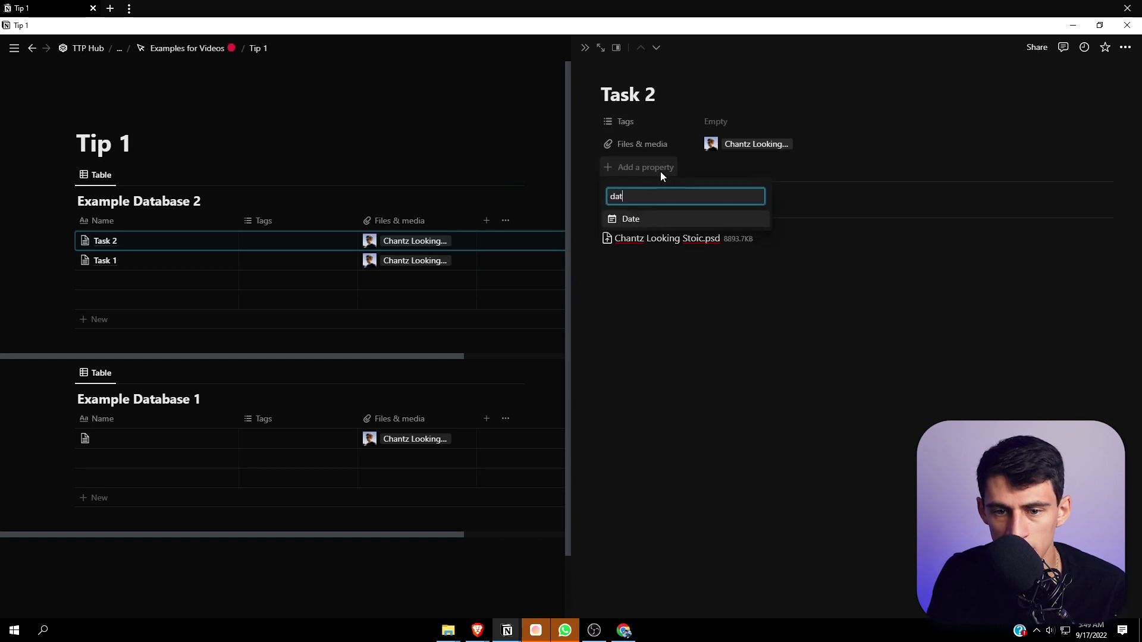
{"action": "left_click", "coordinate": [651, 219]}
{"action": "mouse_move", "coordinate": [198, 442]}
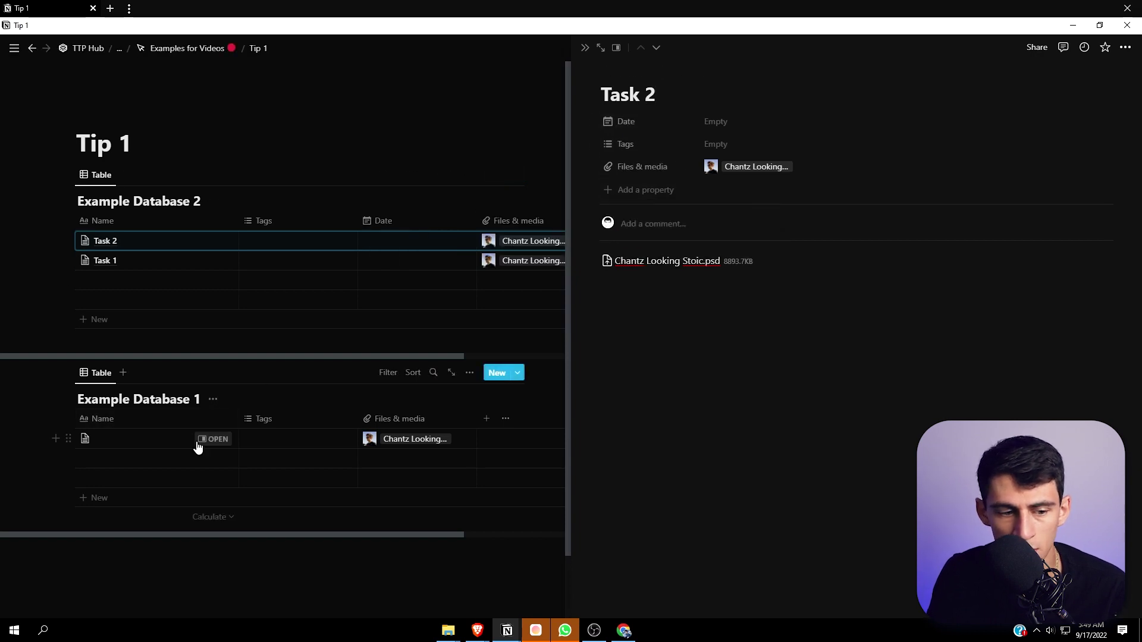
Name the other entry Project and date the tasks September 17 and 20, 2022.
{"action": "left_click", "coordinate": [205, 438]}
{"action": "type", "text": "Project"}
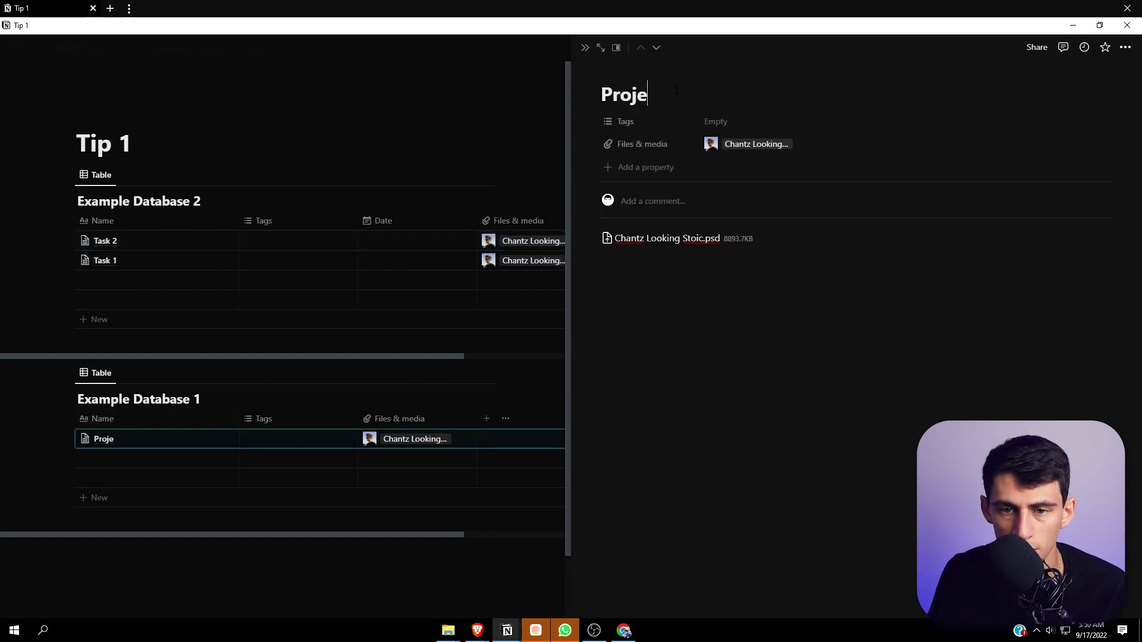
{"action": "left_click", "coordinate": [205, 260]}
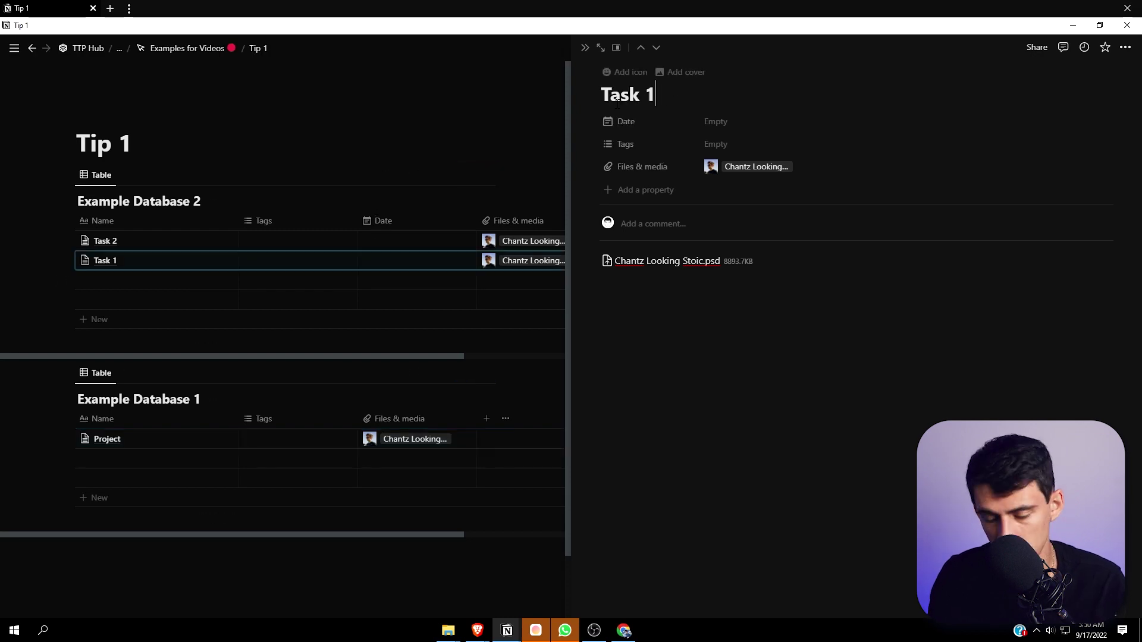
{"action": "left_click", "coordinate": [715, 121]}
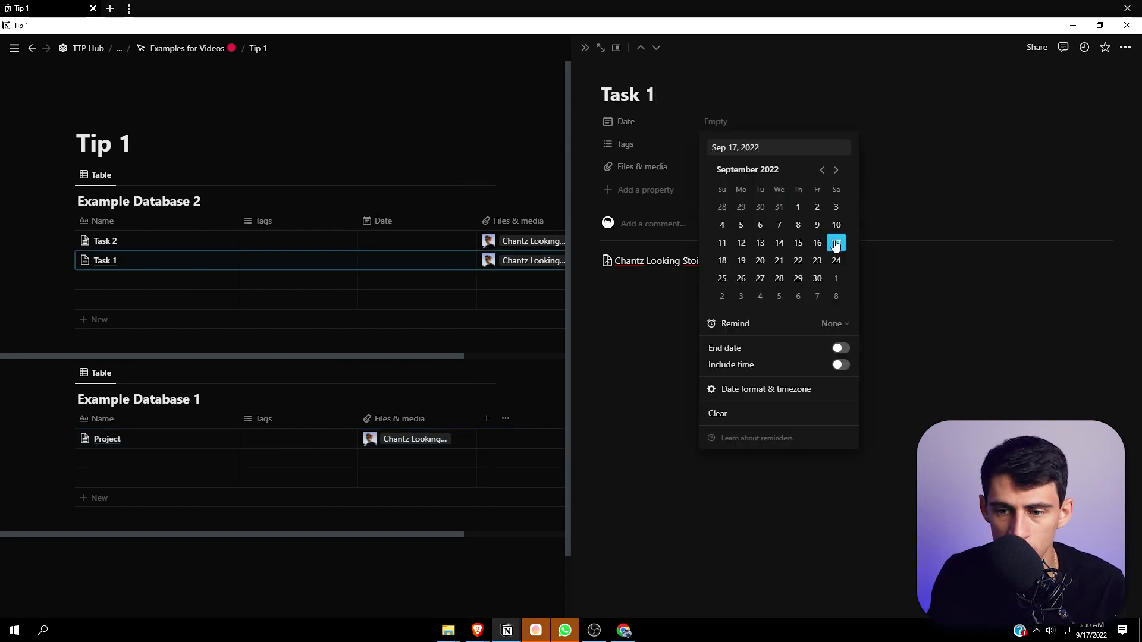
{"action": "left_click", "coordinate": [726, 143]}
{"action": "left_click", "coordinate": [399, 260]}
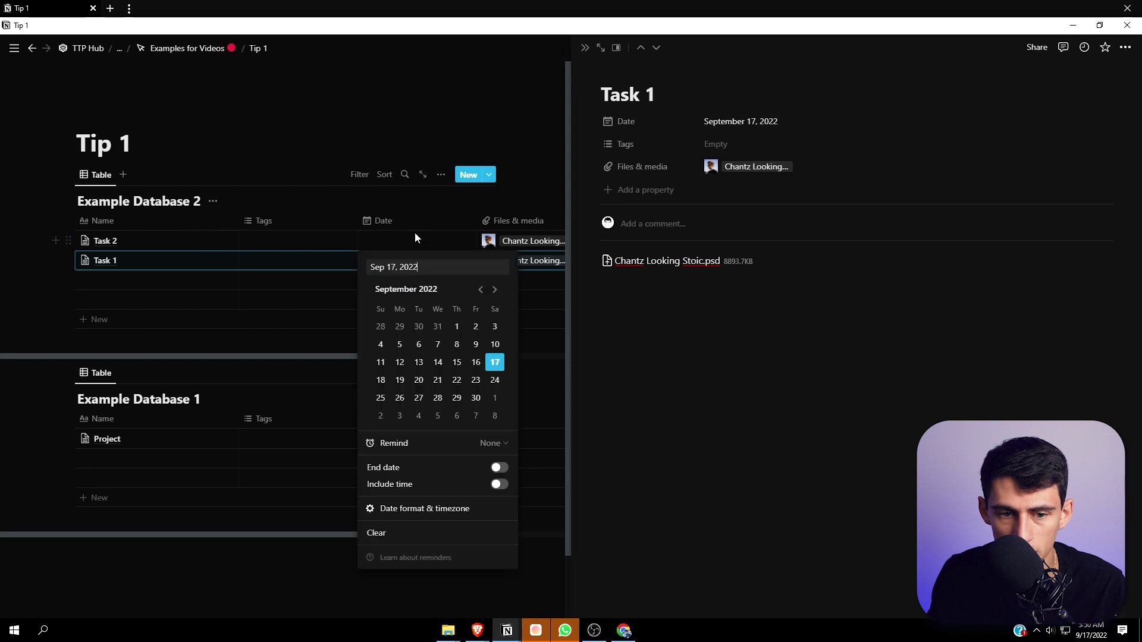
{"action": "left_click", "coordinate": [252, 295]}
{"action": "left_click", "coordinate": [106, 438]}
{"action": "left_click", "coordinate": [644, 166]}
{"action": "type", "text": "re"}
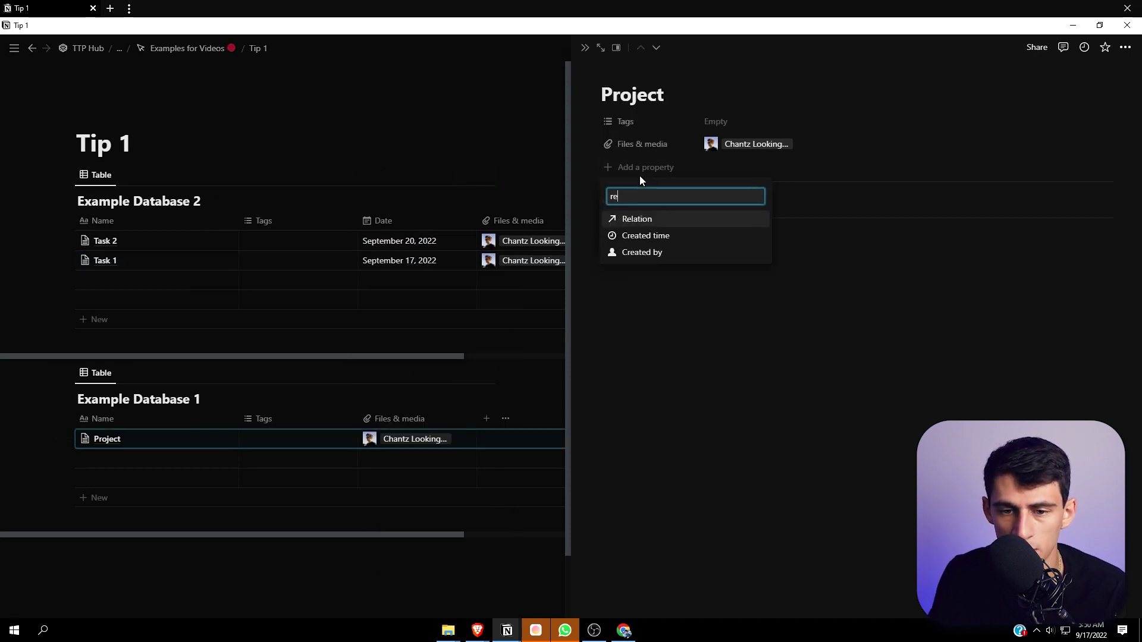
Give Project a Relation to Example Database 2 linking Task 1 and Task 2.
{"action": "key", "text": "Return"}
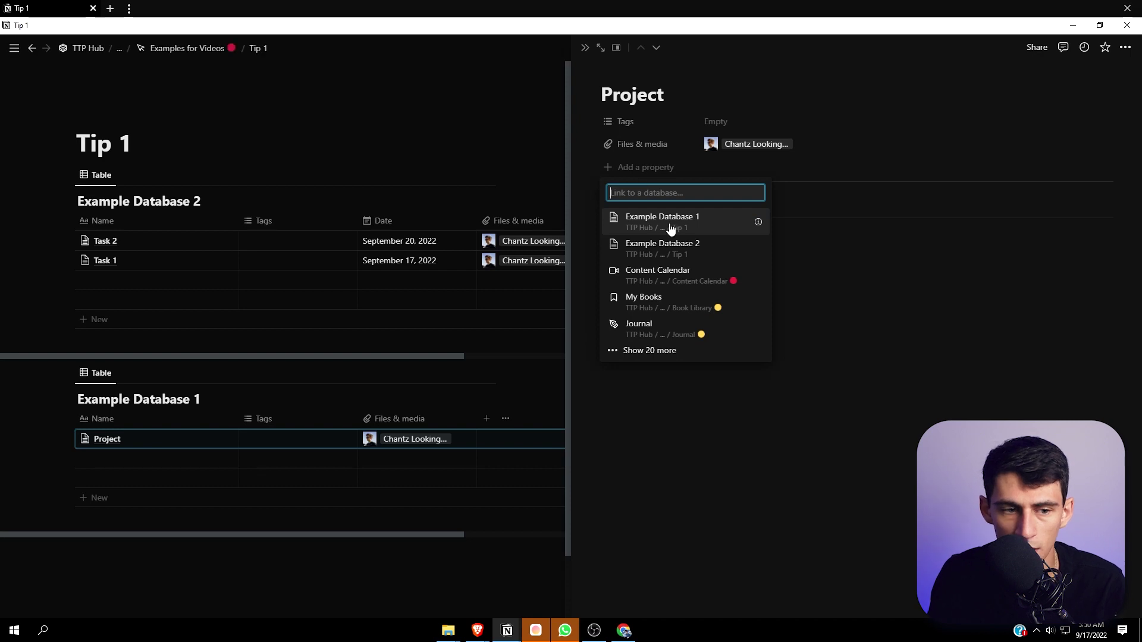
{"action": "left_click", "coordinate": [683, 248]}
{"action": "left_click", "coordinate": [752, 247]}
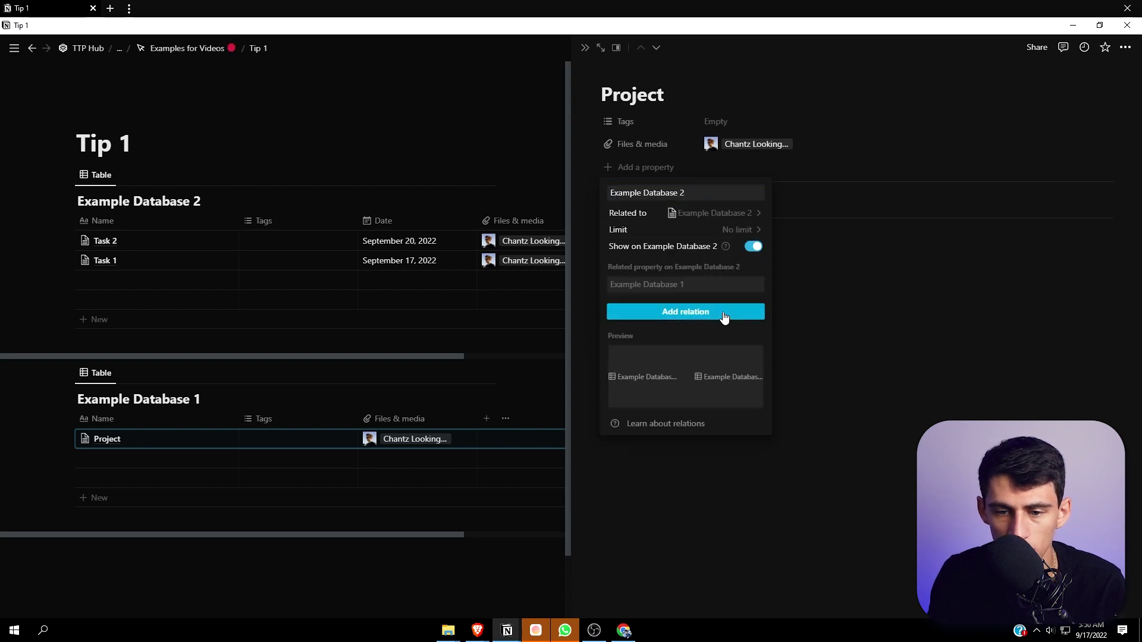
{"action": "left_click", "coordinate": [714, 308]}
{"action": "left_click", "coordinate": [740, 144]}
{"action": "left_click", "coordinate": [732, 183]}
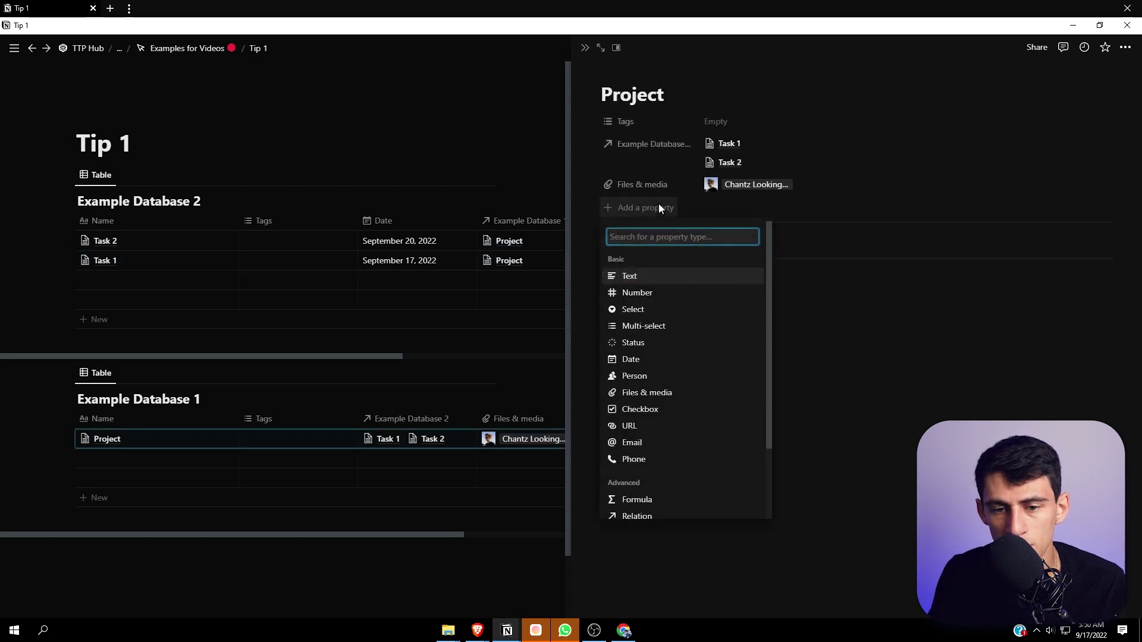
{"action": "type", "text": "roll"}
Add an Earliest Date rollup of the tasks' Date through Example Database 2, calculating Earliest date.
{"action": "key", "text": "Return"}
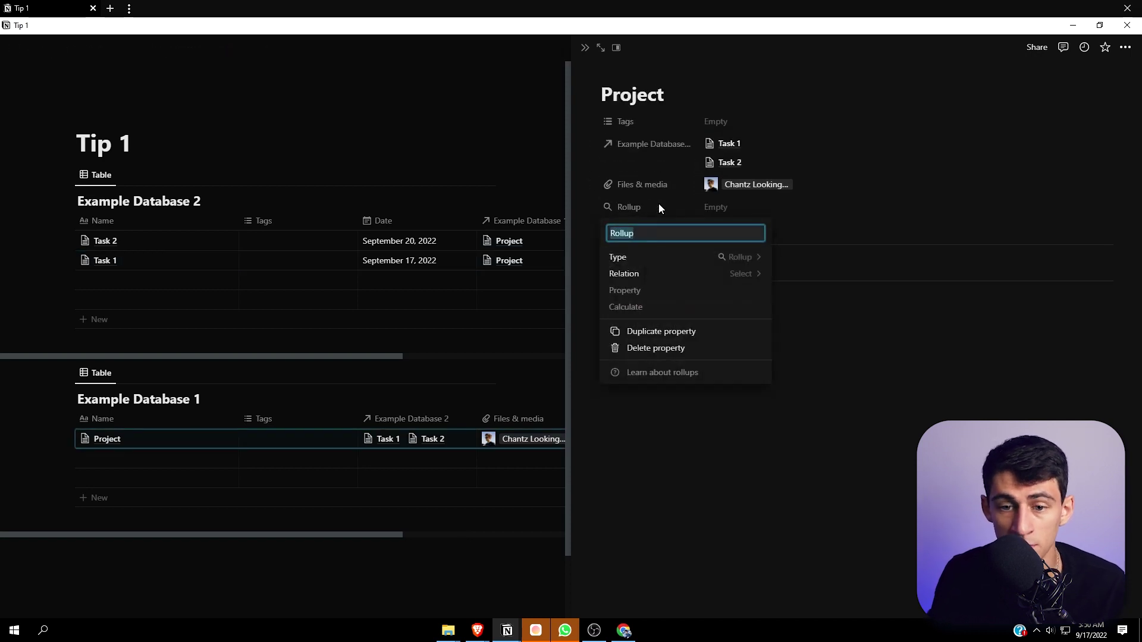
{"action": "type", "text": "Earliest Date"}
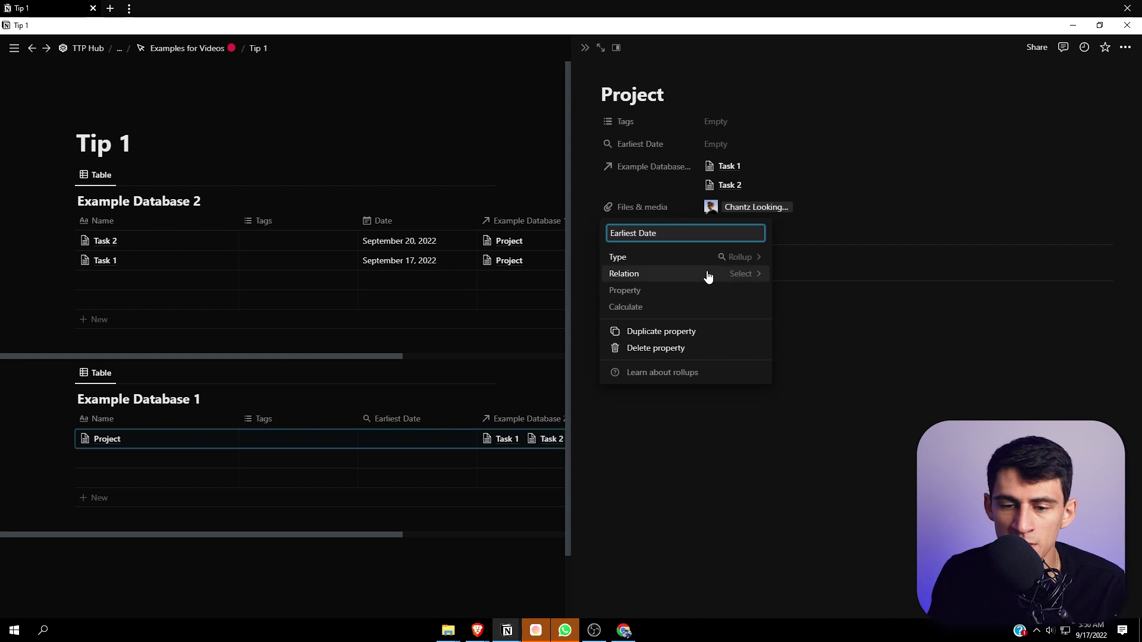
{"action": "left_click", "coordinate": [709, 274]}
{"action": "left_click", "coordinate": [661, 323]}
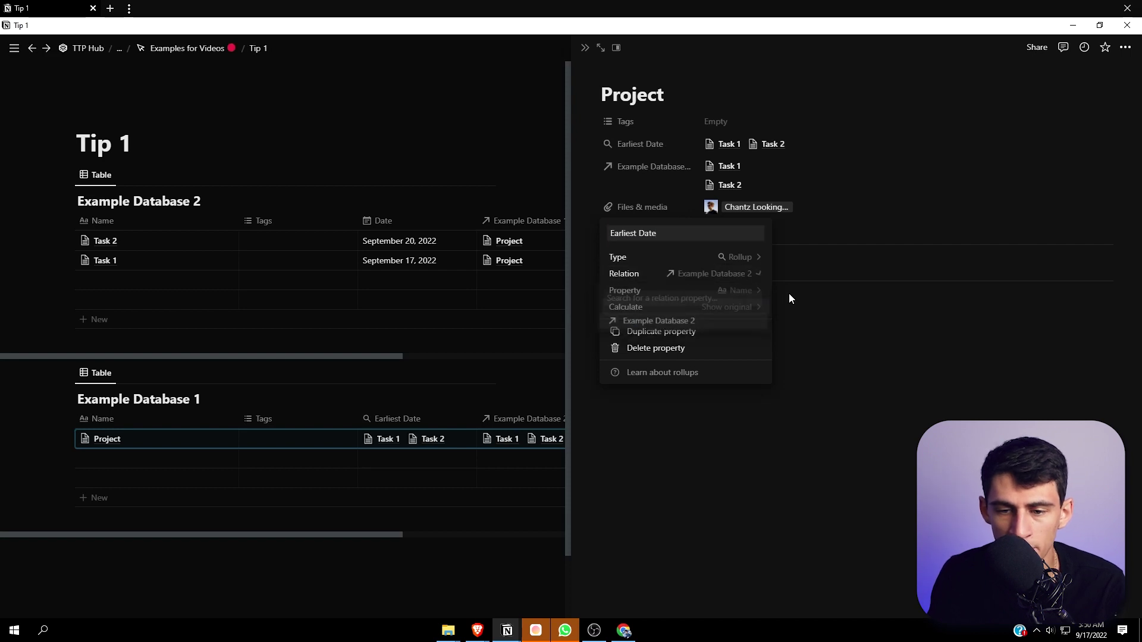
{"action": "left_click", "coordinate": [744, 291]}
{"action": "left_click", "coordinate": [624, 356]}
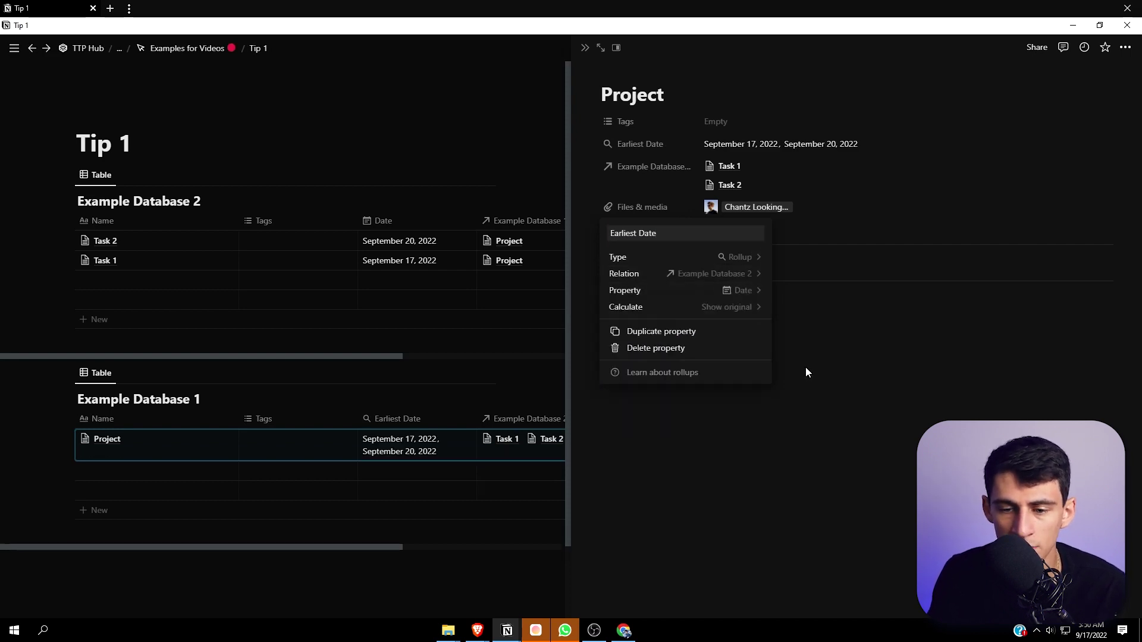
{"action": "left_click", "coordinate": [726, 307]}
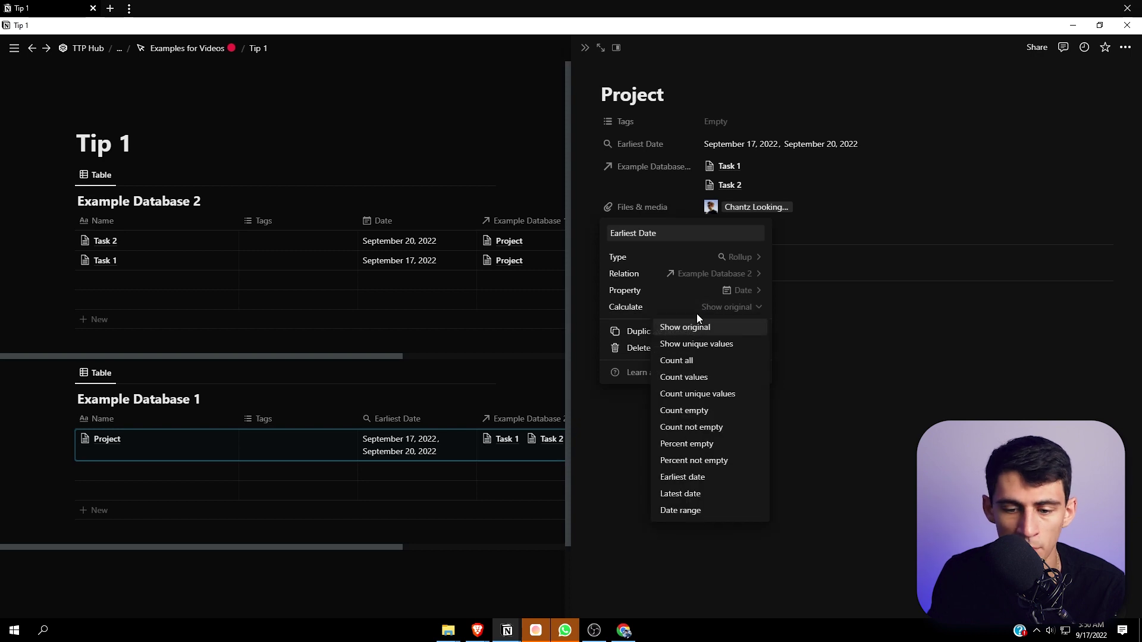
{"action": "left_click", "coordinate": [682, 476]}
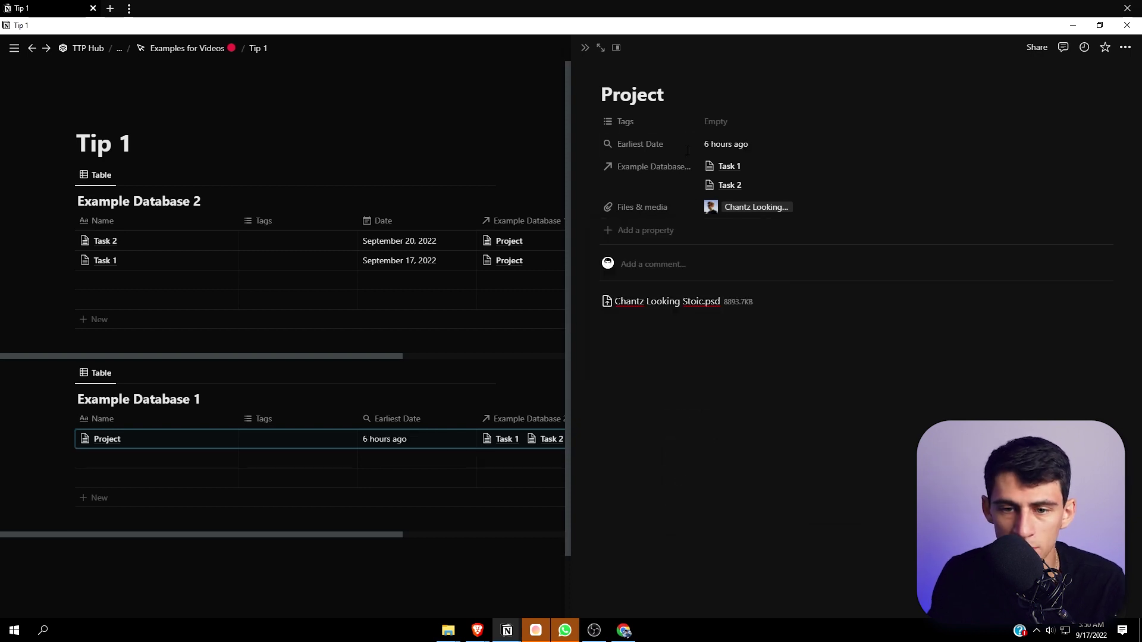
{"action": "left_click", "coordinate": [640, 143]}
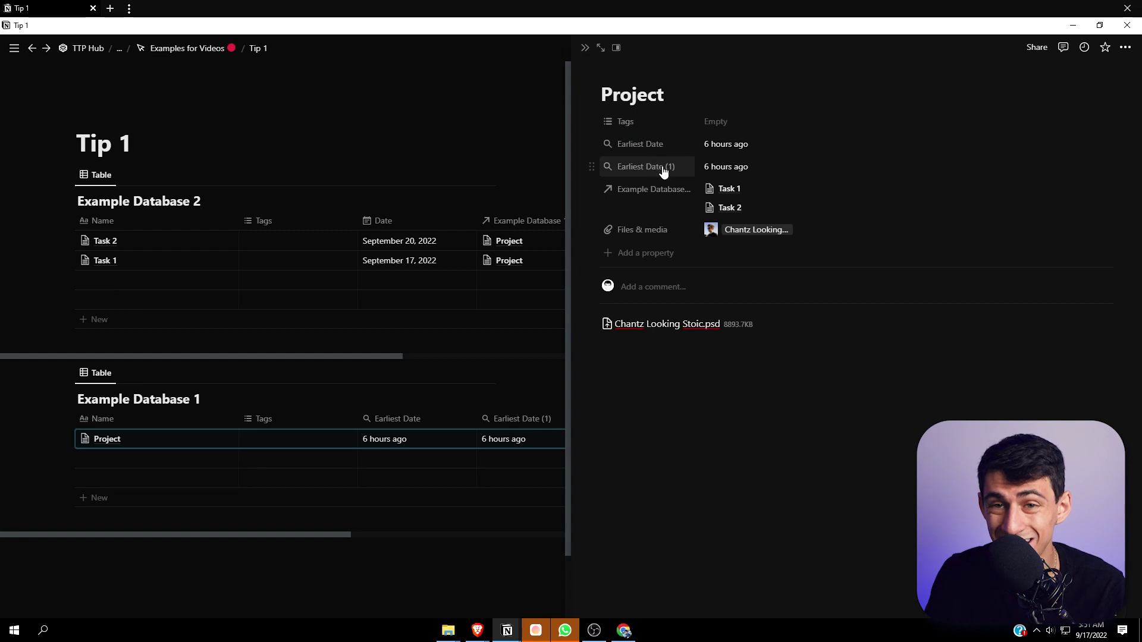
Switch the duplicated rollup to calculate Latest date and rename it Latest Date.
{"action": "left_click", "coordinate": [670, 168]}
{"action": "left_click", "coordinate": [639, 206]}
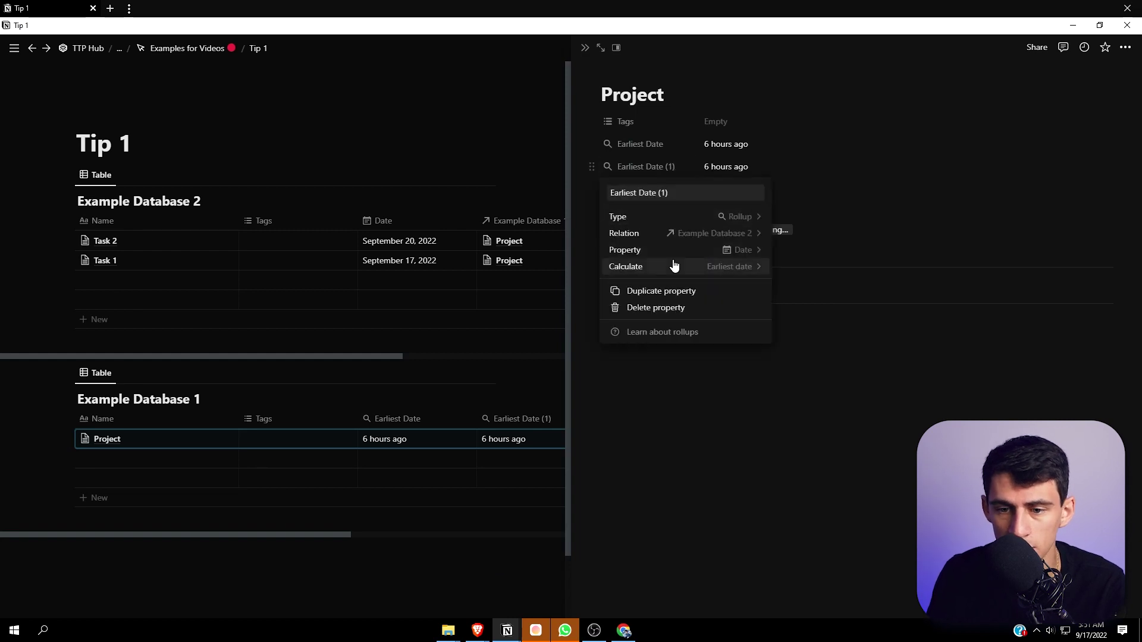
{"action": "left_click", "coordinate": [724, 266]}
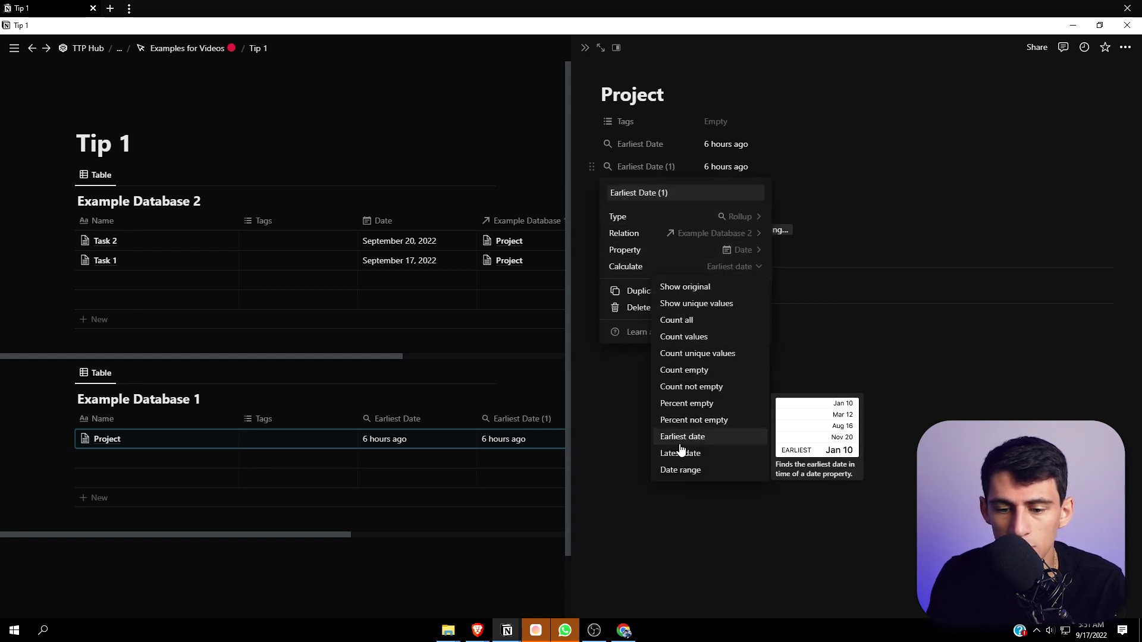
{"action": "left_click", "coordinate": [680, 446]}
{"action": "left_click", "coordinate": [741, 250]}
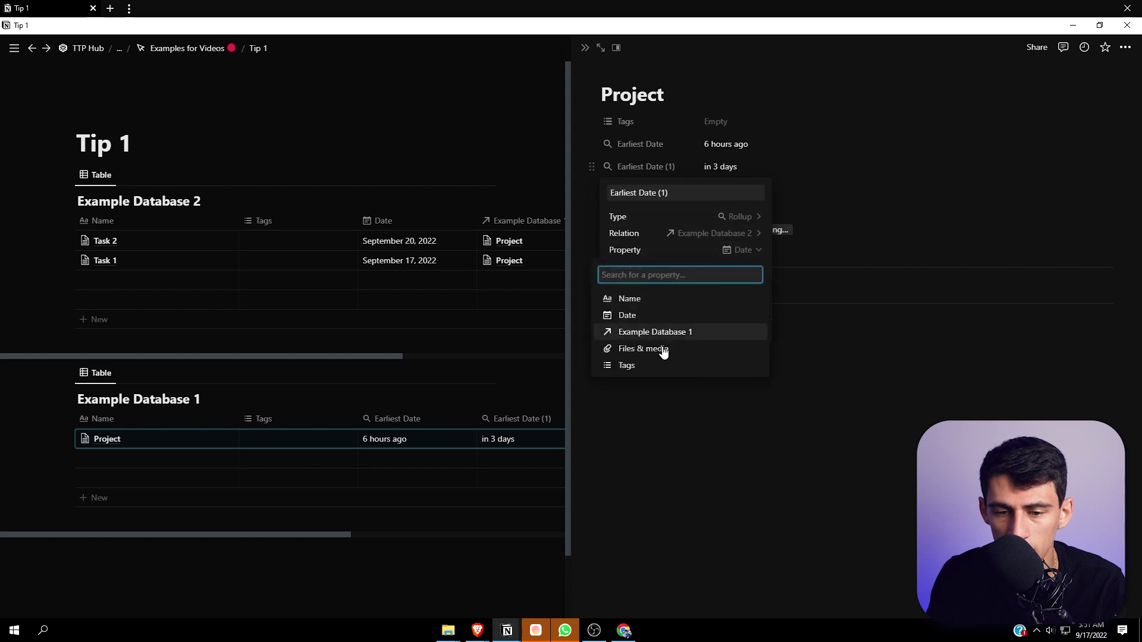
{"action": "left_click", "coordinate": [661, 160]}
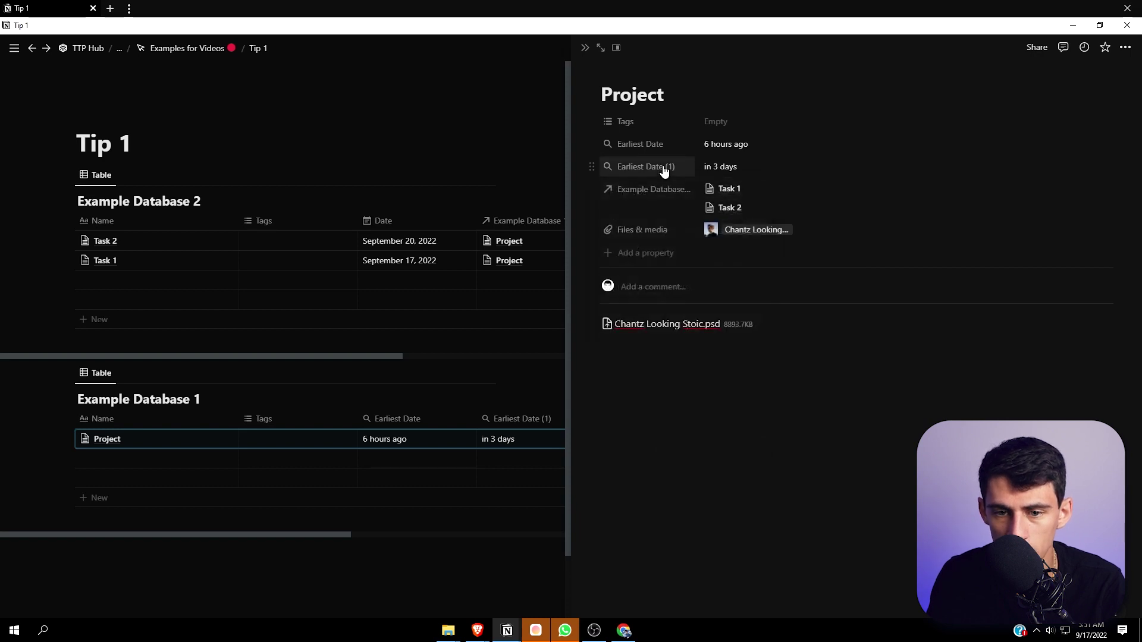
{"action": "left_click", "coordinate": [646, 166]}
{"action": "left_click", "coordinate": [662, 190]}
{"action": "type", "text": "Latest Date"}
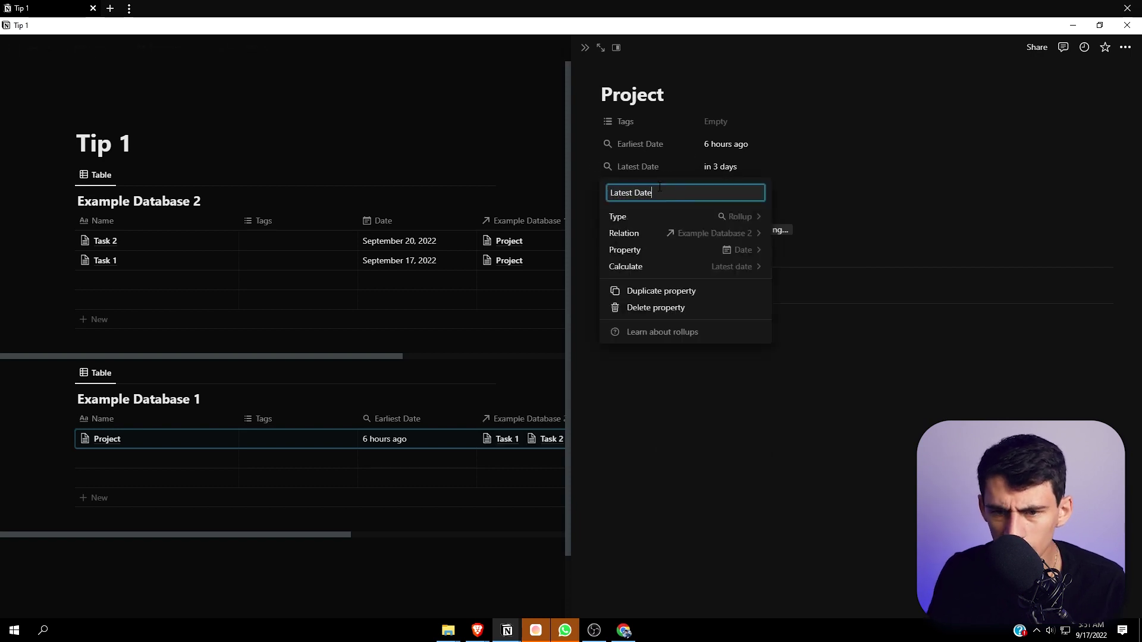
{"action": "key", "text": "Return"}
Duplicate Latest Date into a Task Tags rollup that gathers the tasks' Tags.
{"action": "left_click", "coordinate": [637, 166]}
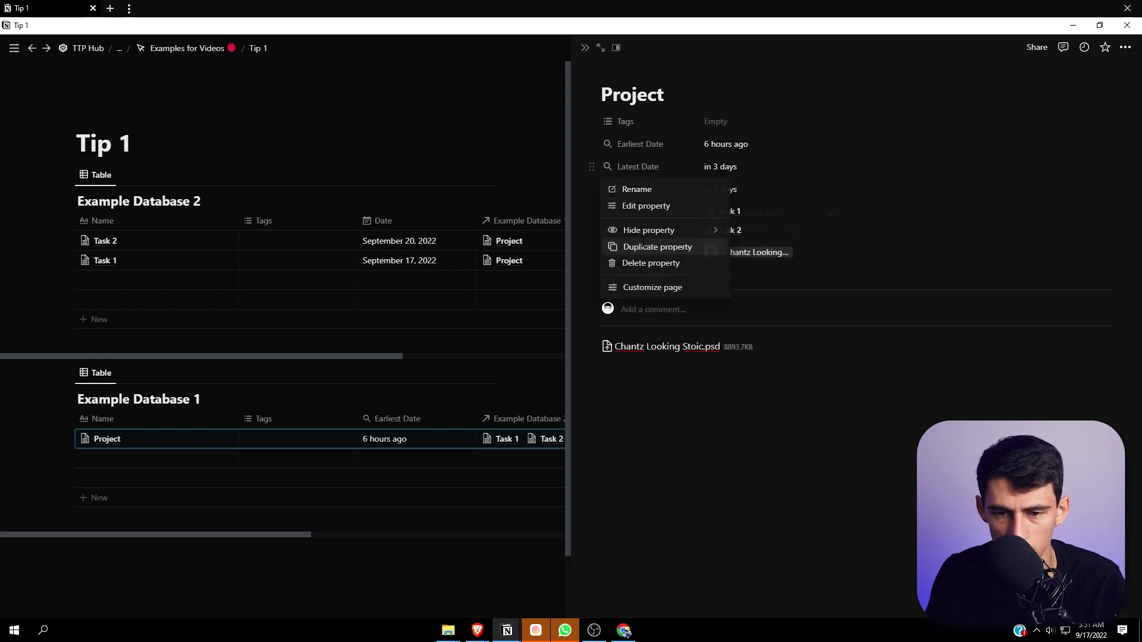
{"action": "left_click", "coordinate": [660, 245]}
{"action": "left_click", "coordinate": [661, 189]}
{"action": "type", "text": "Task Ta"}
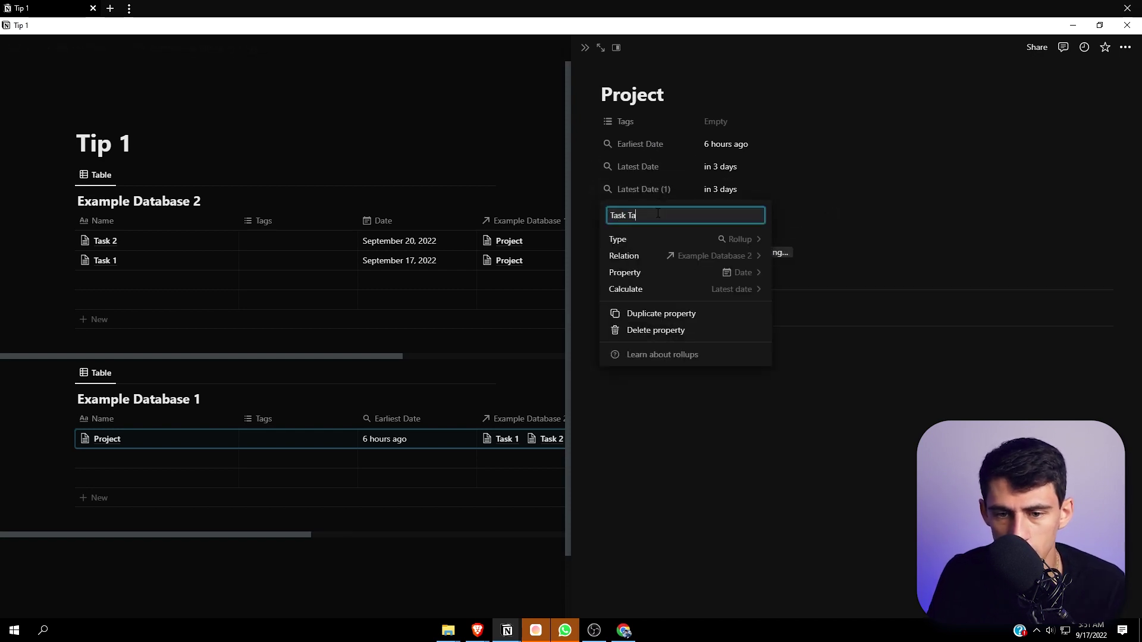
{"action": "type", "text": "gs"}
{"action": "key", "text": "Down"}
{"action": "key", "text": "Down"}
{"action": "key", "text": "Down"}
{"action": "key", "text": "Return"}
{"action": "type", "text": "tag"}
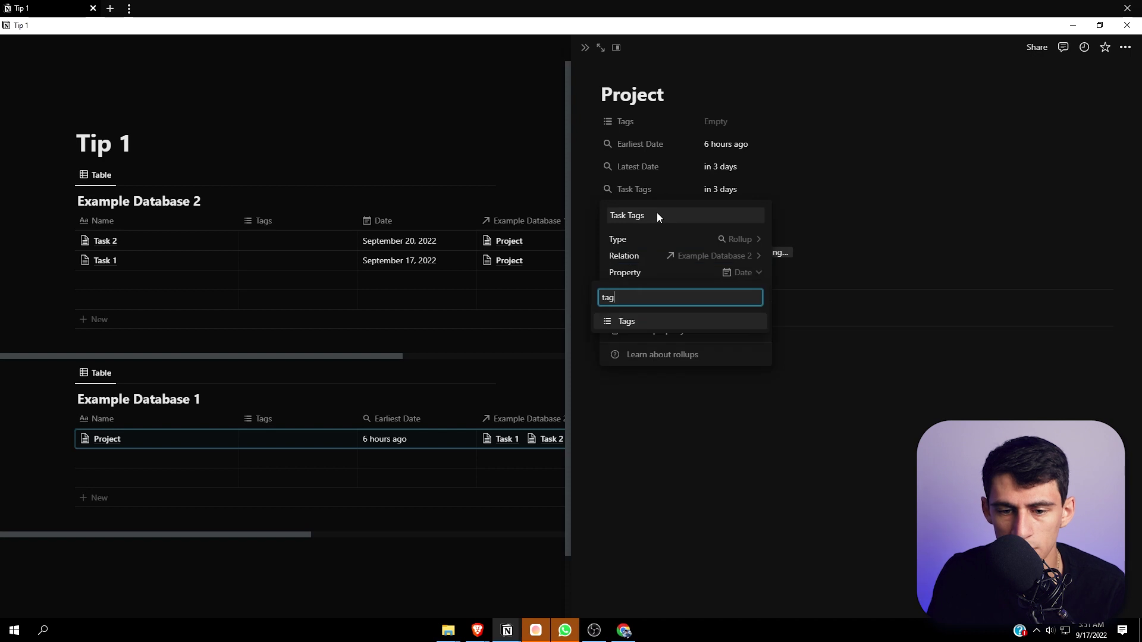
{"action": "key", "text": "Return"}
{"action": "left_click", "coordinate": [263, 220]}
{"action": "key", "text": "Escape"}
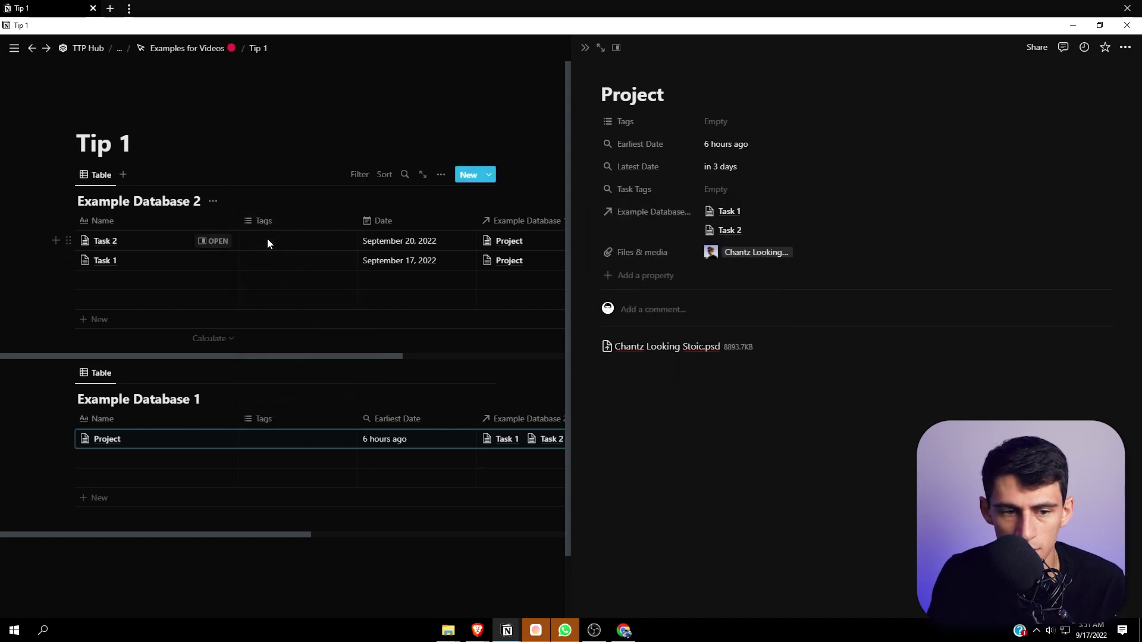
{"action": "left_click", "coordinate": [286, 240]}
{"action": "type", "text": "Hih there this is"}
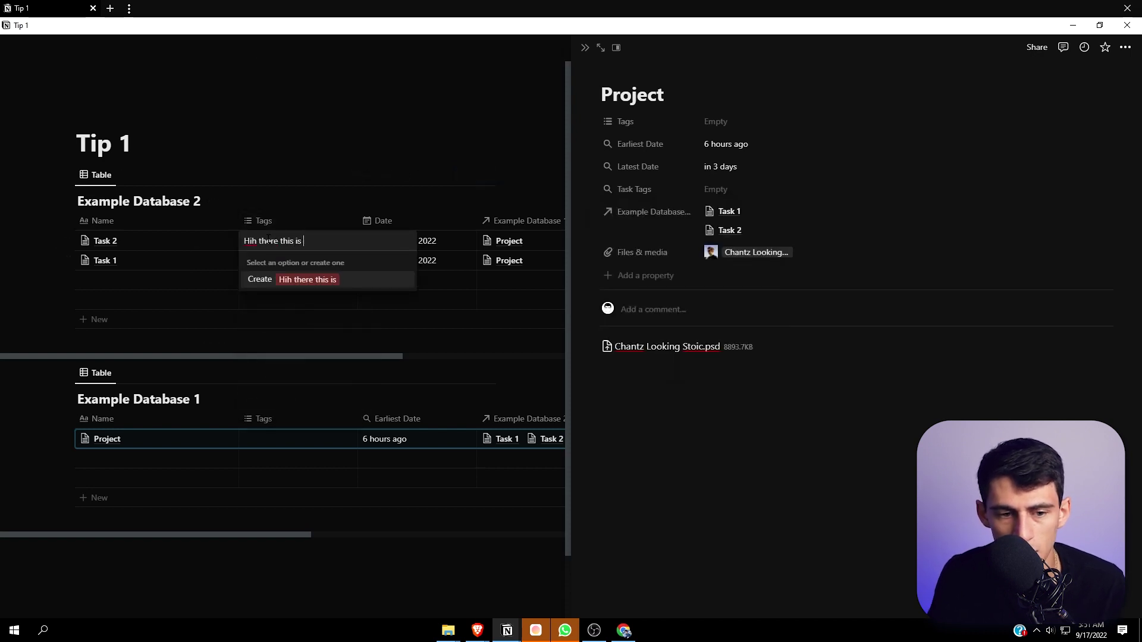
Tag Task 2 'Hi there this is a tag' and add a Select property to Project.
{"action": "key", "text": "Return"}
{"action": "key", "text": "Escape"}
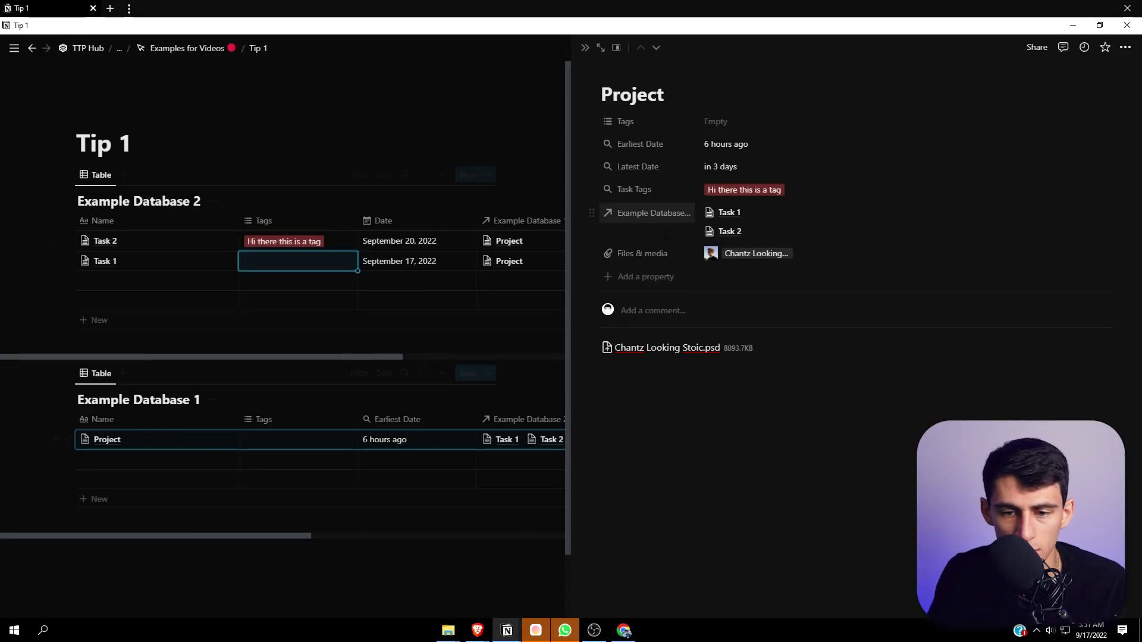
{"action": "left_click", "coordinate": [645, 276]}
{"action": "type", "text": "se"}
{"action": "key", "text": "Return"}
Create Select options 'This one', 'this is 2' and 'this is 3', leaving 'this is 3' selected.
{"action": "left_click", "coordinate": [741, 275]}
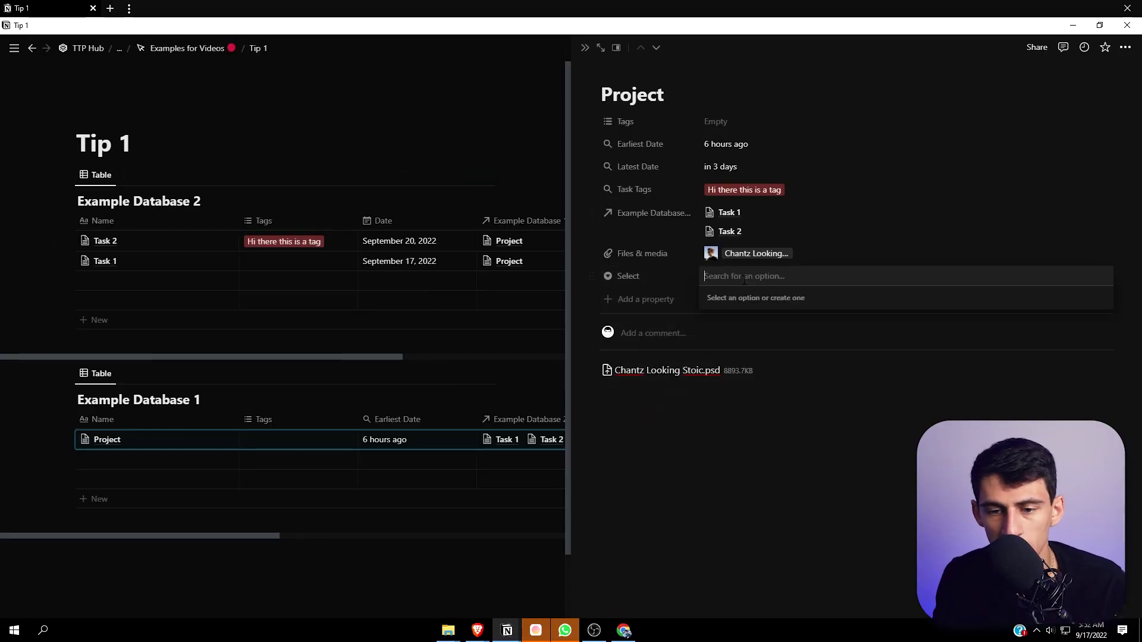
{"action": "type", "text": "This one"}
{"action": "key", "text": "Return"}
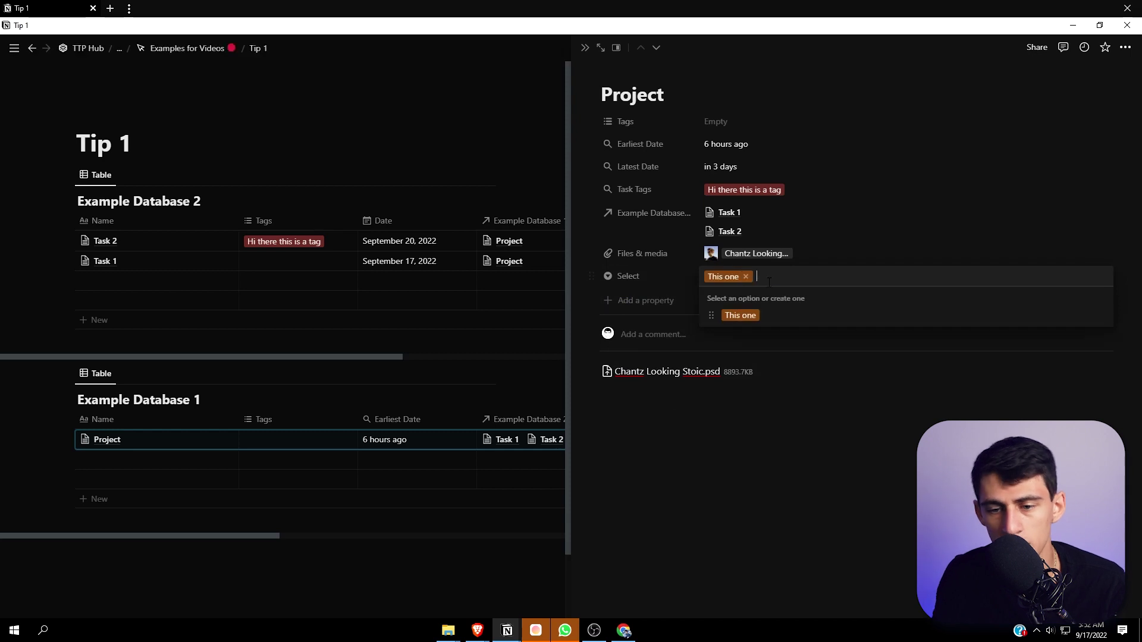
{"action": "type", "text": "this is "}
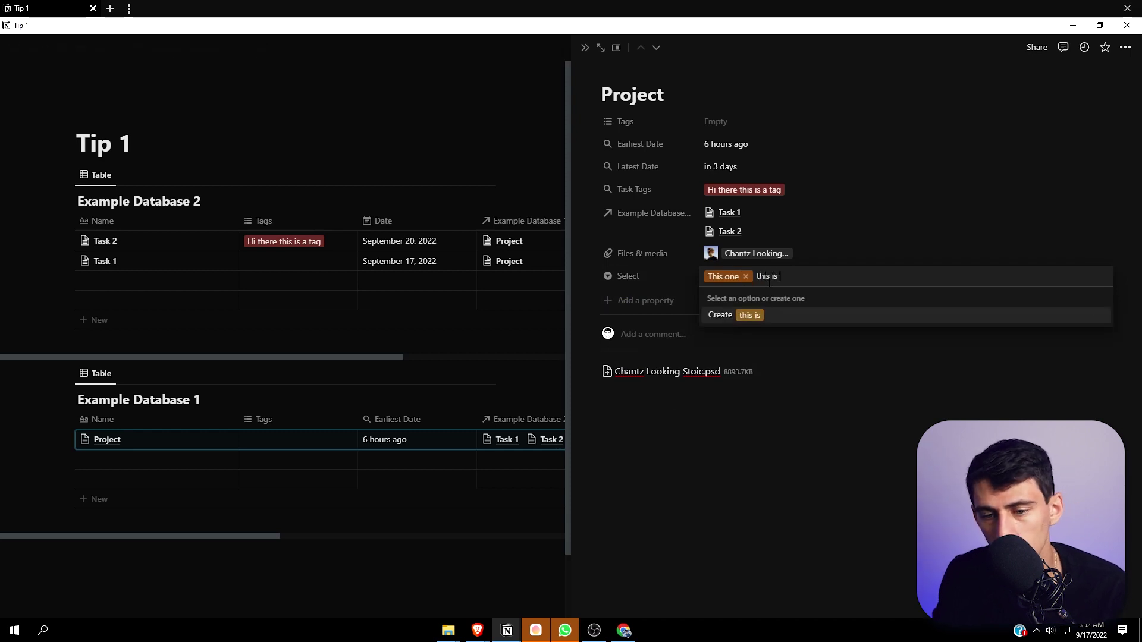
{"action": "type", "text": "2"}
{"action": "key", "text": "Return"}
{"action": "left_click", "coordinate": [768, 275]}
{"action": "type", "text": "this is"}
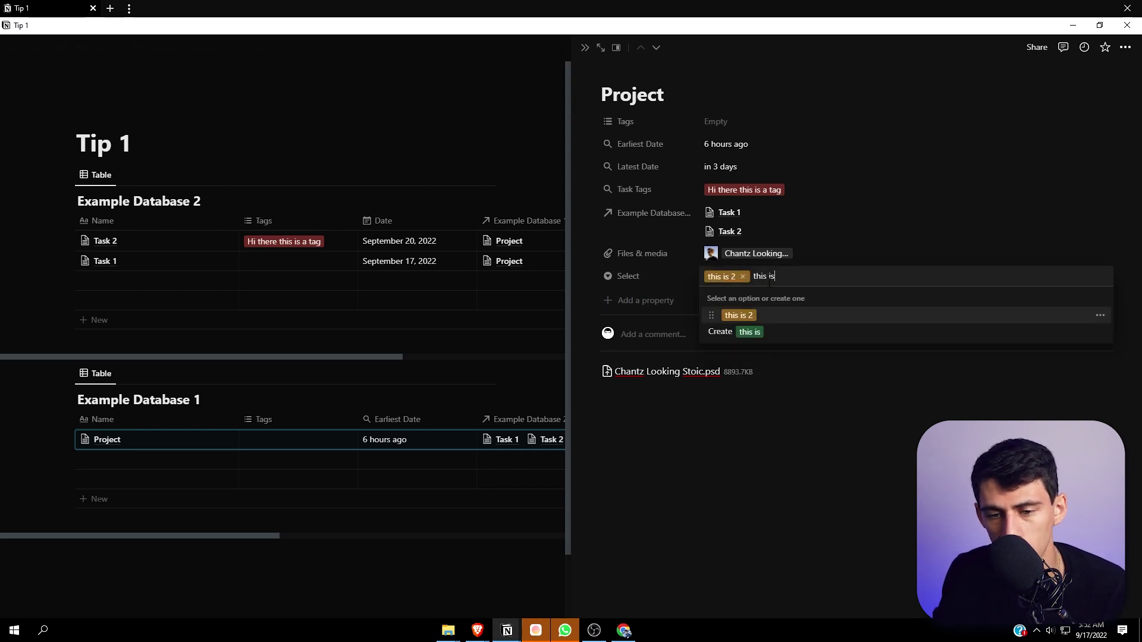
{"action": "type", "text": " 3"}
{"action": "key", "text": "Return"}
{"action": "left_click", "coordinate": [628, 275]}
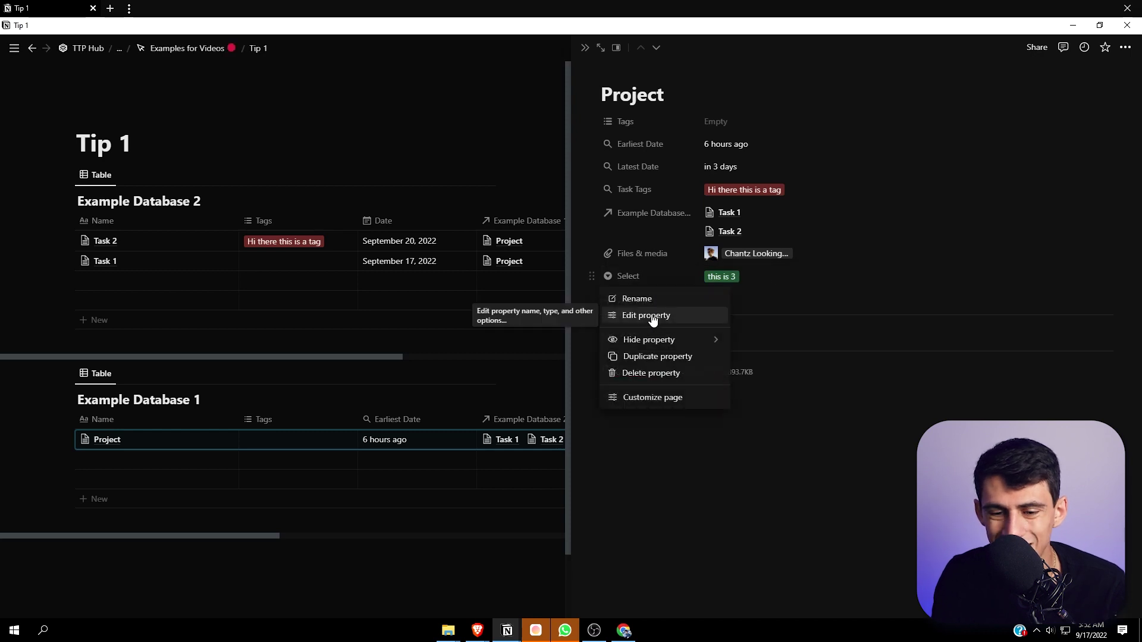
{"action": "left_click", "coordinate": [647, 315]}
Add 'bada bing', 'bada boom' and 'bada bow' to the Select property's option list.
{"action": "left_click", "coordinate": [759, 353]}
{"action": "type", "text": "bada bing"}
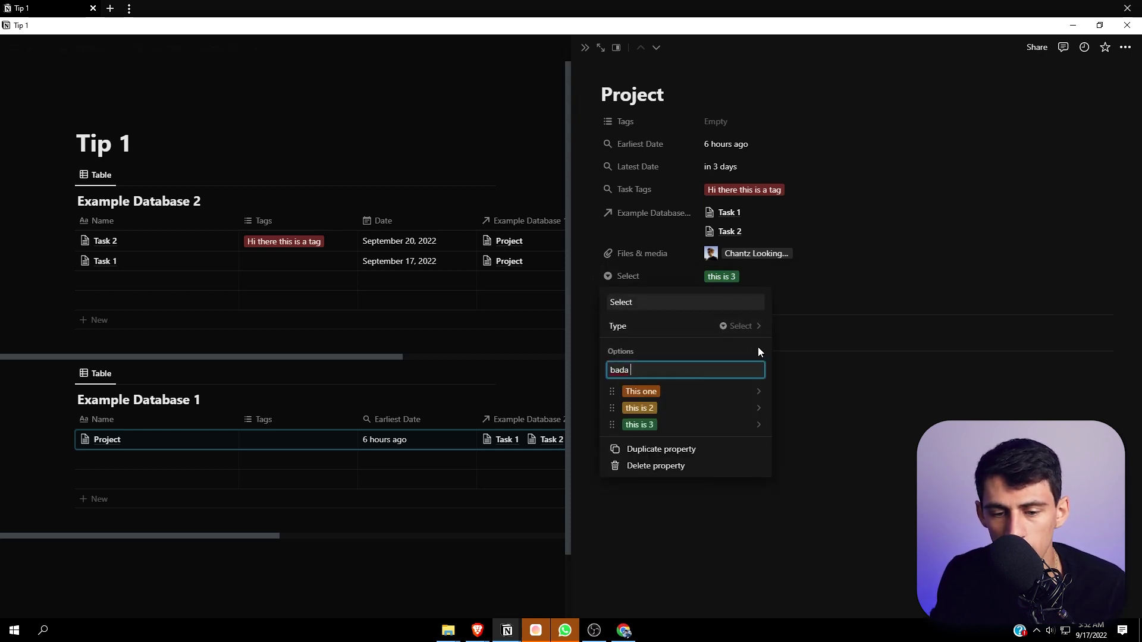
{"action": "key", "text": "Return"}
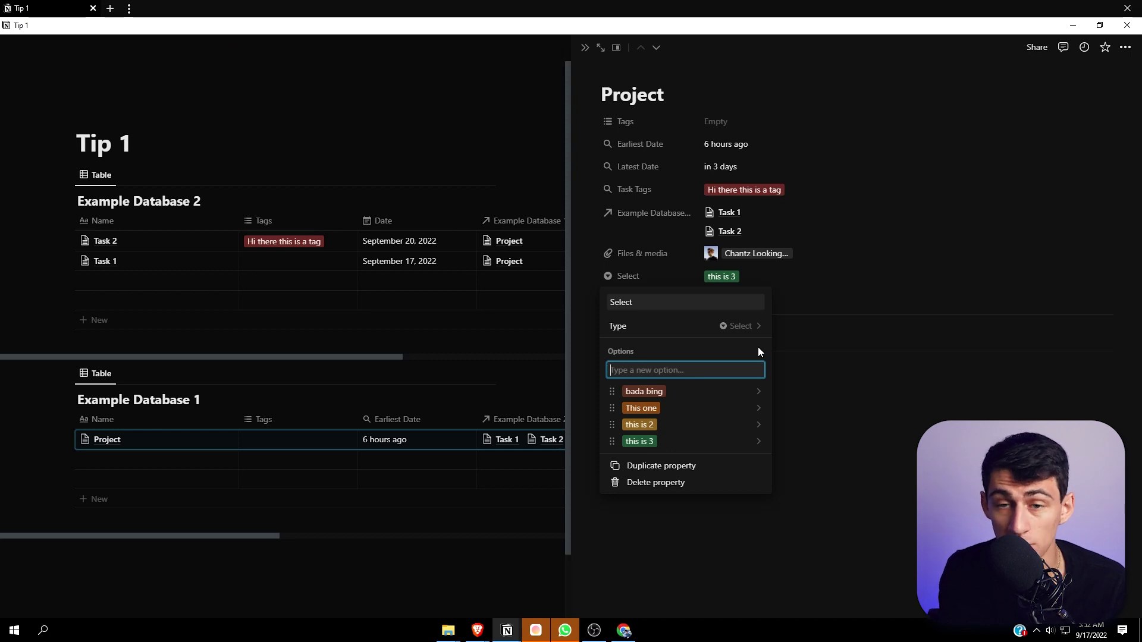
{"action": "type", "text": "bada boom"}
{"action": "key", "text": "Return"}
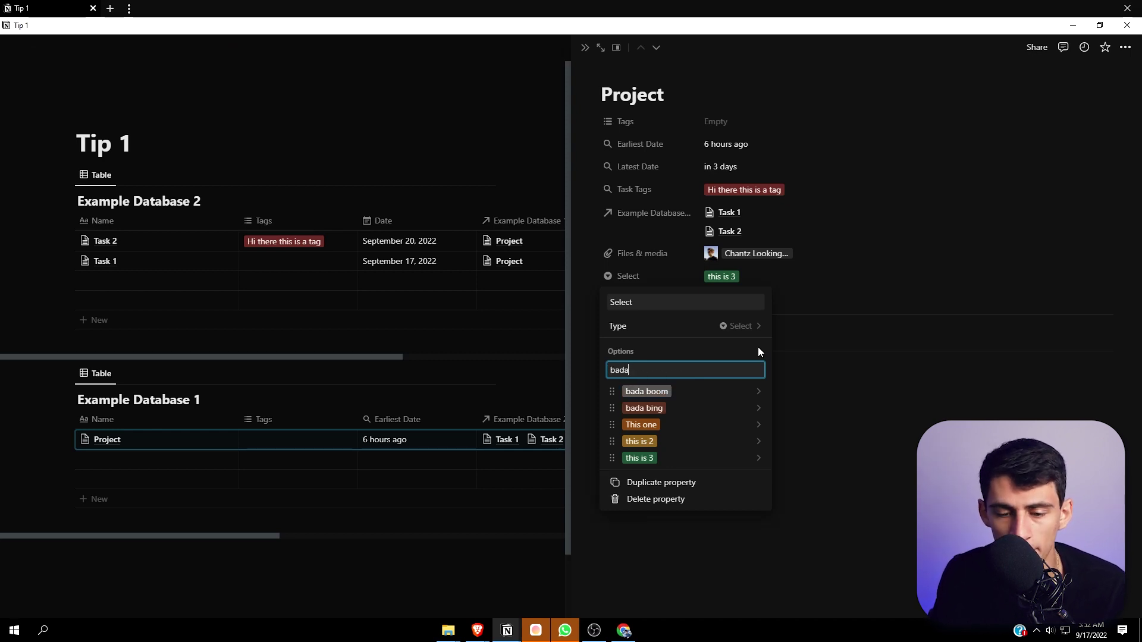
{"action": "type", "text": "bada bo"}
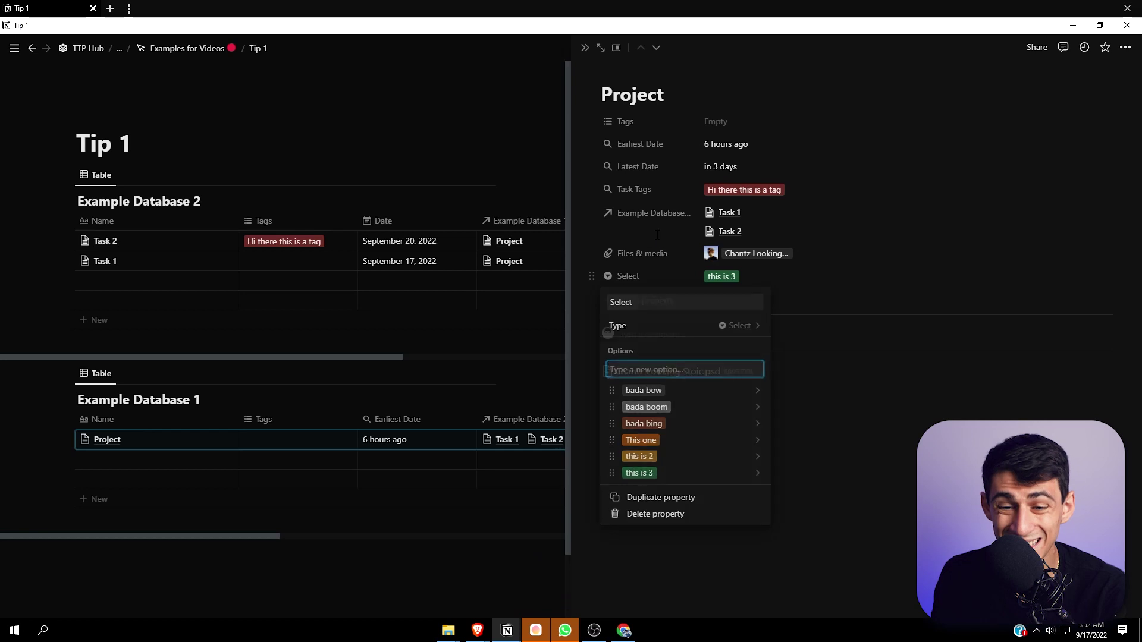
{"action": "key", "text": "Escape"}
{"action": "left_click", "coordinate": [639, 301]}
{"action": "type", "text": "sta"}
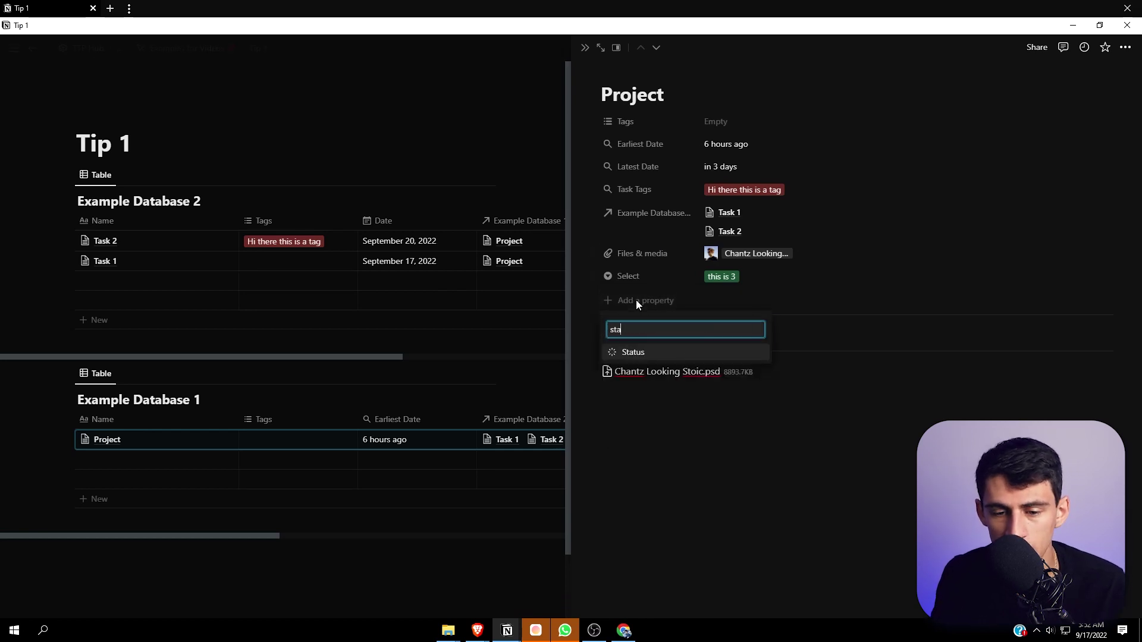
Add a Status property set to Not started, with To-do options 'this here' and 'waiting on'.
{"action": "key", "text": "Return"}
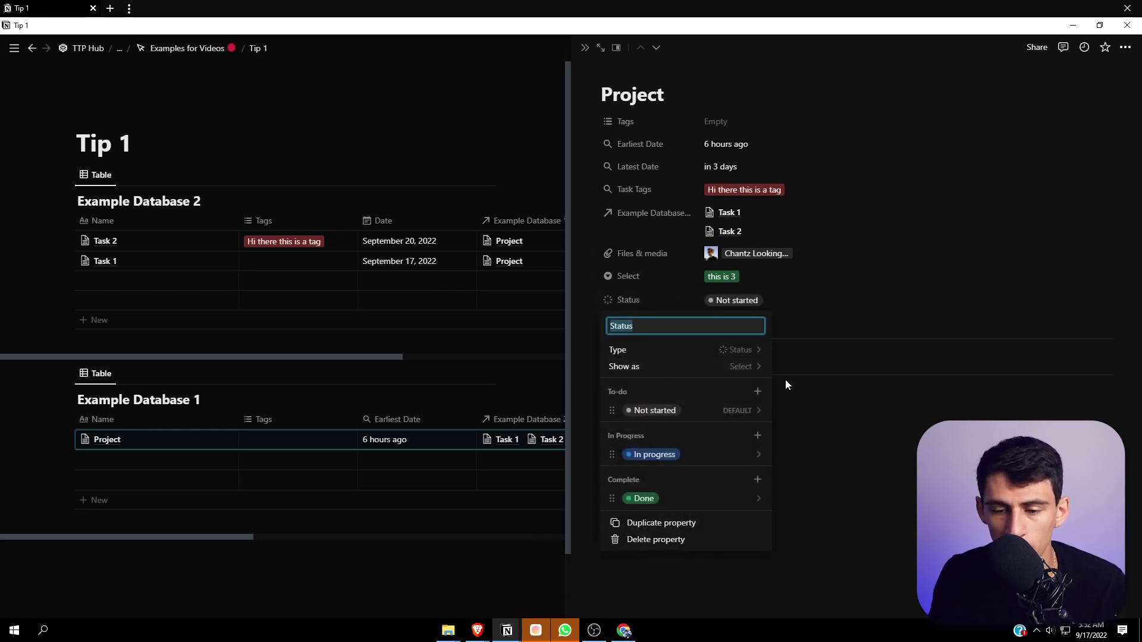
{"action": "left_click", "coordinate": [759, 393]}
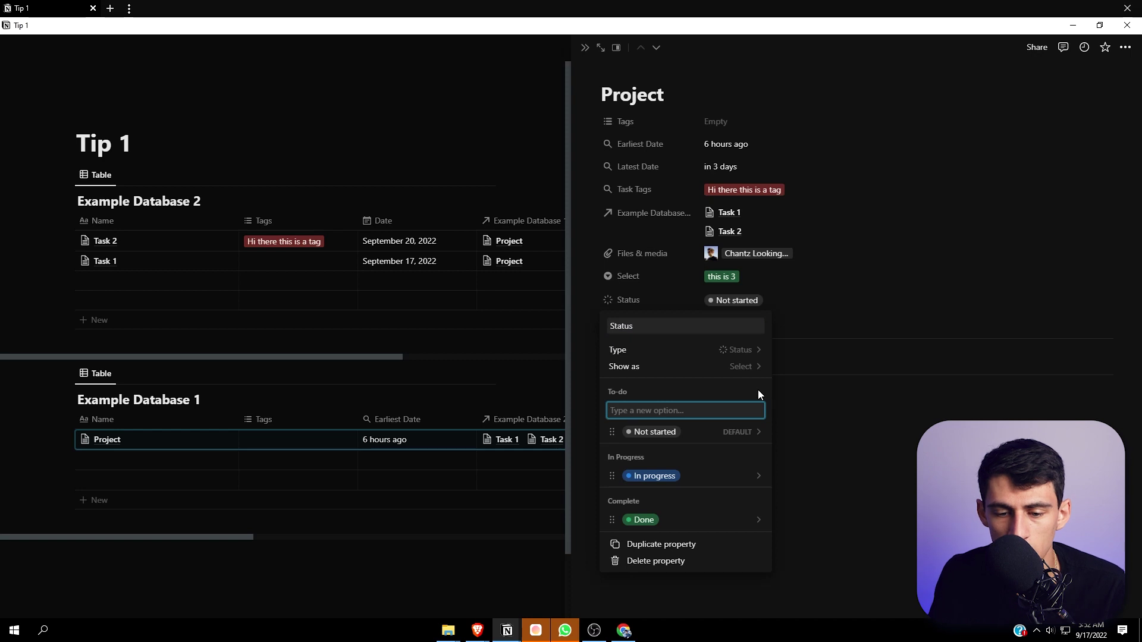
{"action": "type", "text": "this here"}
{"action": "key", "text": "Return"}
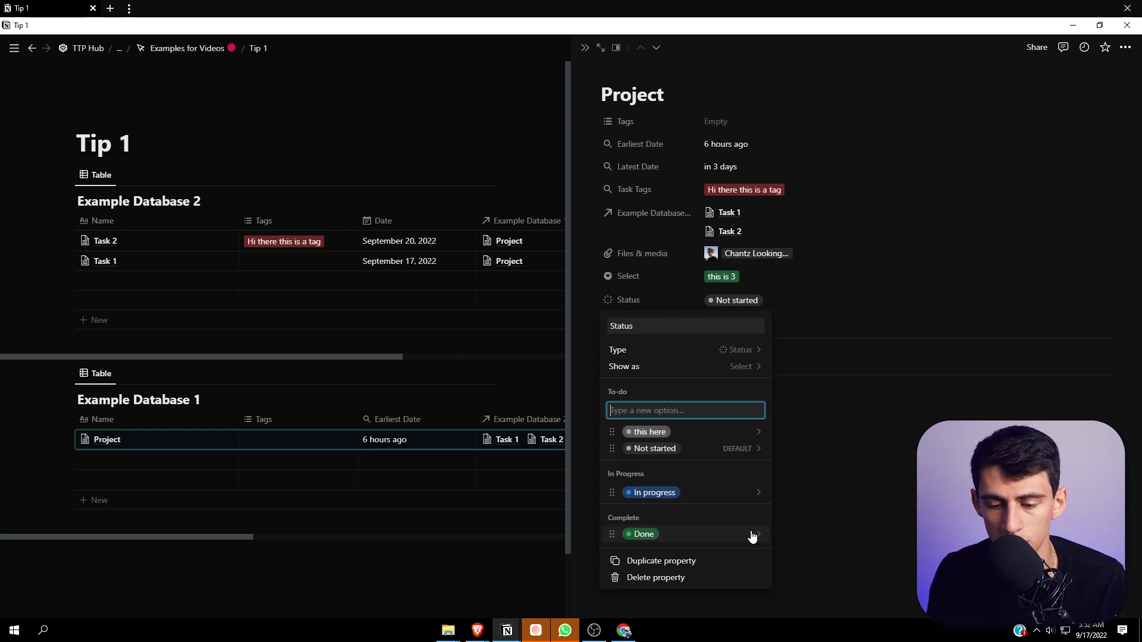
{"action": "left_click", "coordinate": [760, 537]}
{"action": "left_click", "coordinate": [760, 393]}
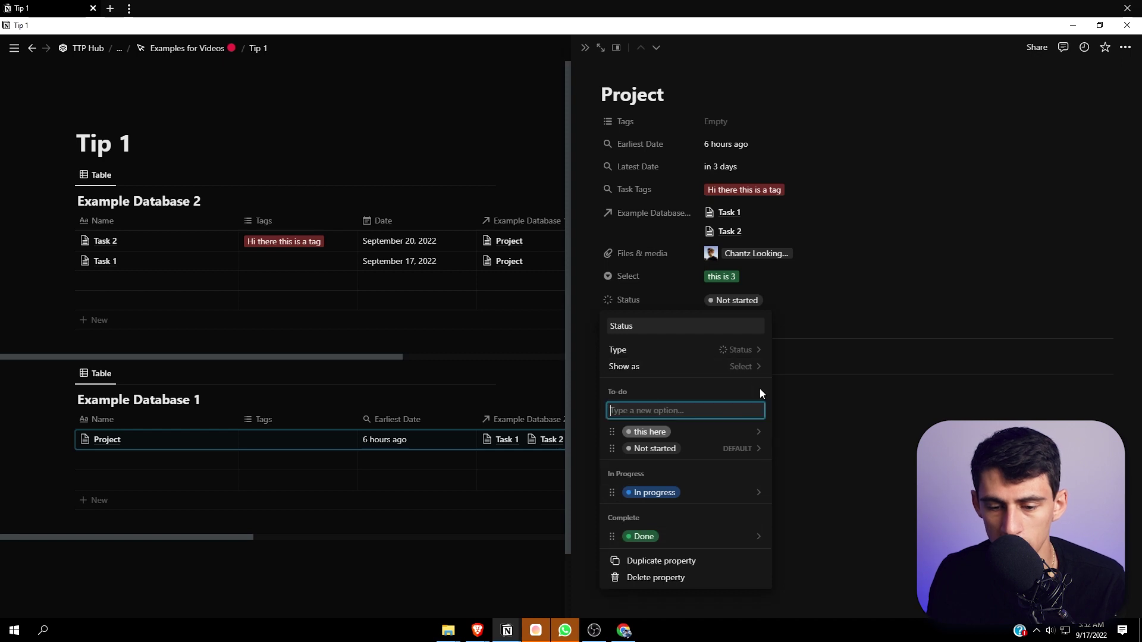